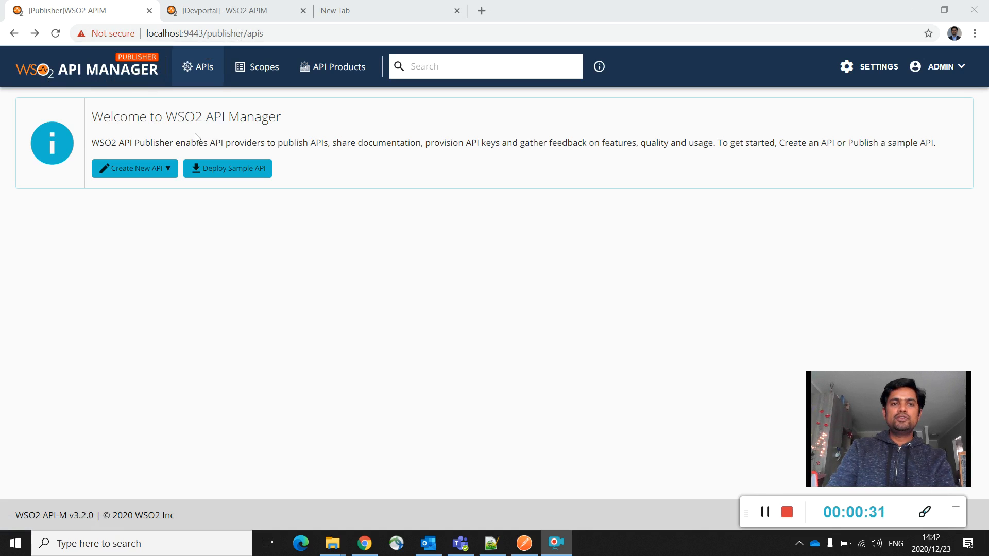
Step: Start designing a new REST API and name it trainingapi
click(150, 174)
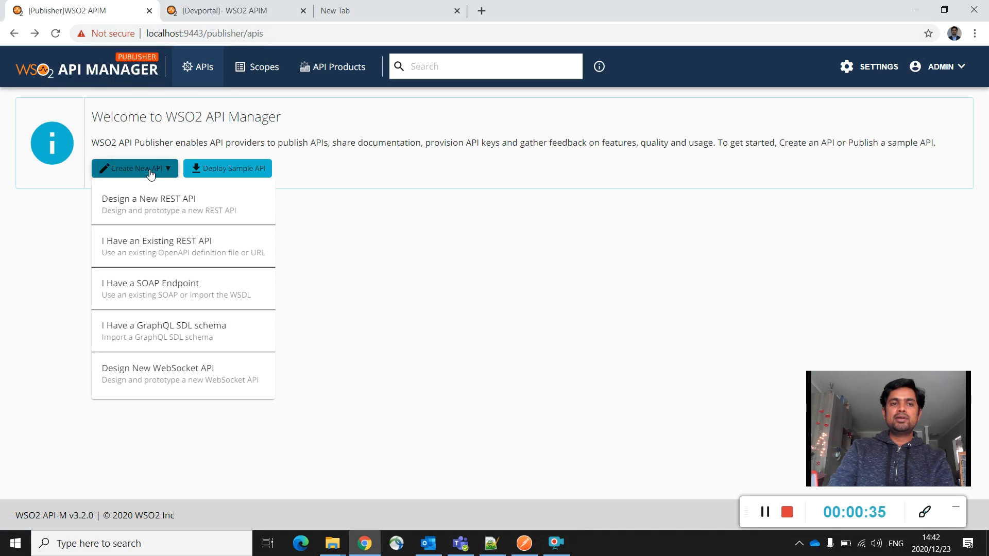
click(174, 207)
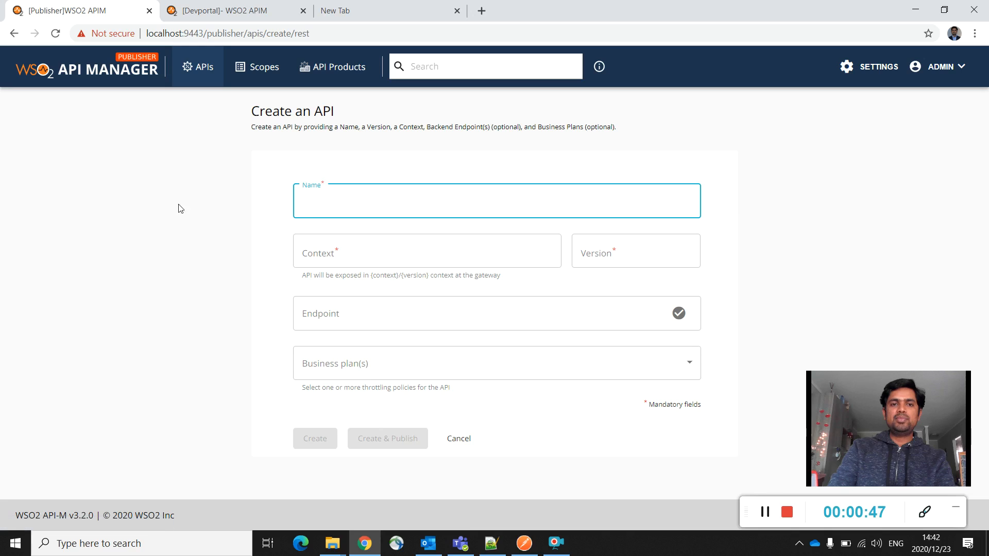
text(tr)
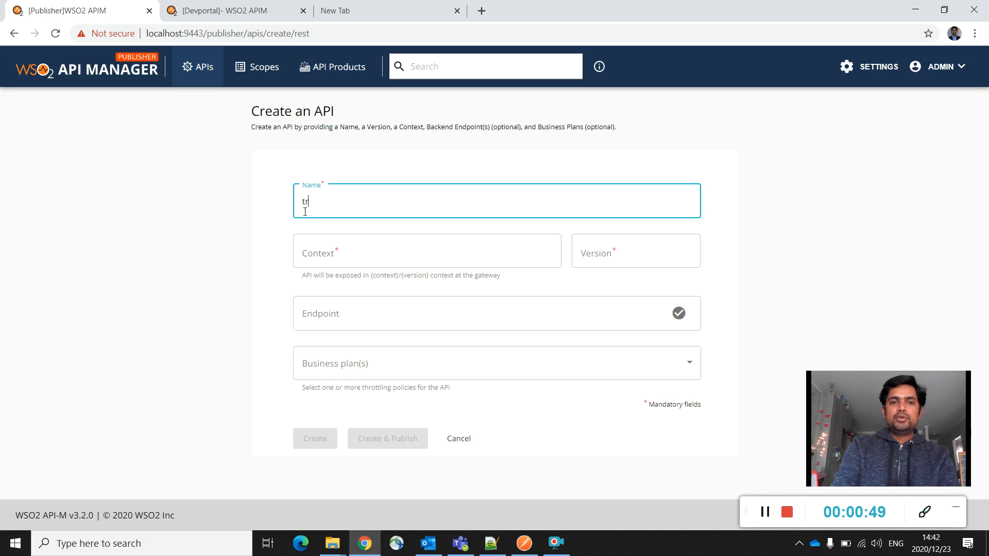
text(ainingapi)
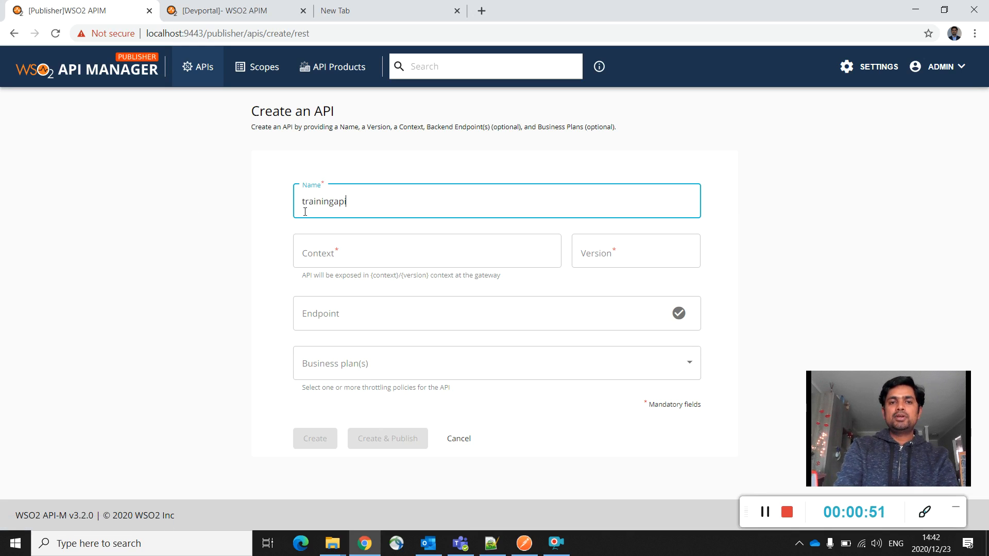
Step: Set the new API's context to /test and its version to 1.0.0
click(347, 256)
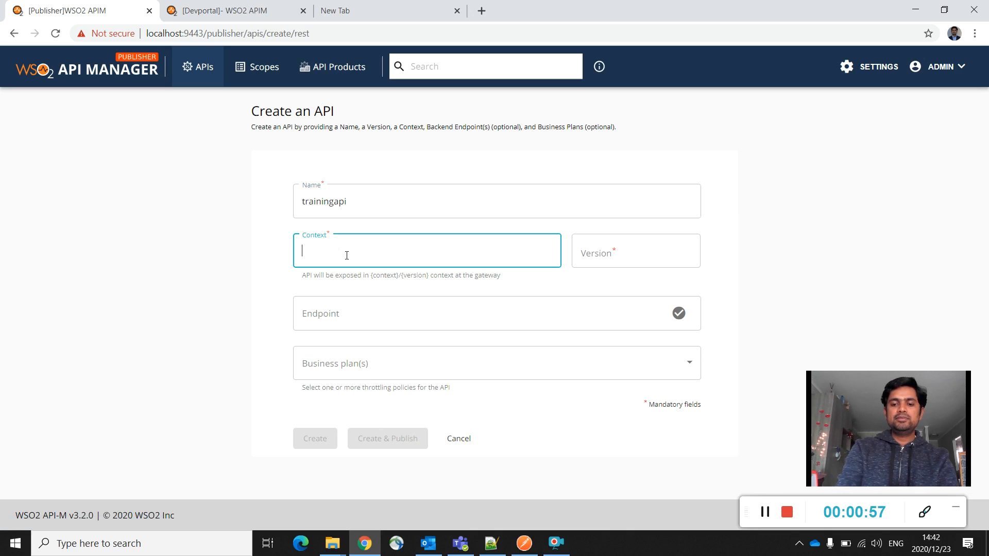
text(/)
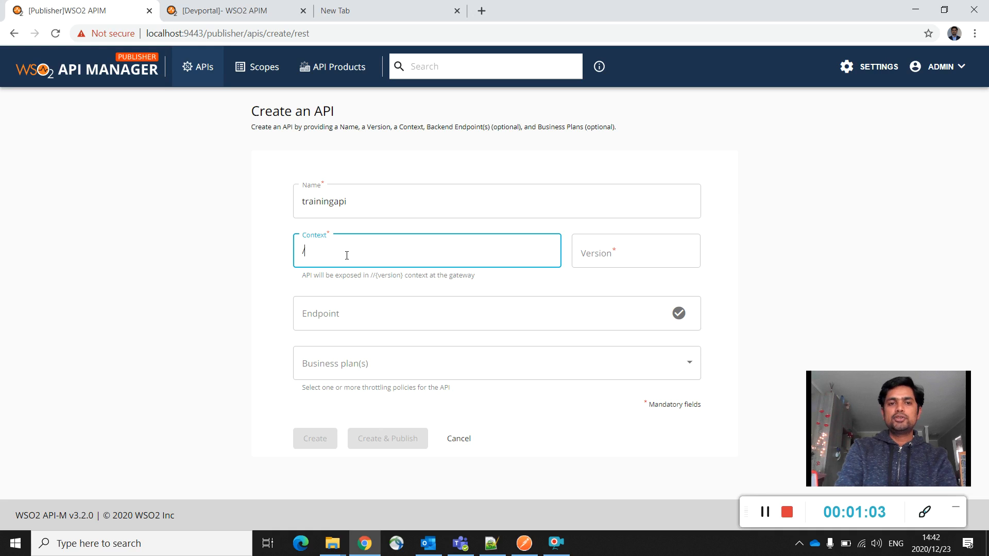
text(t)
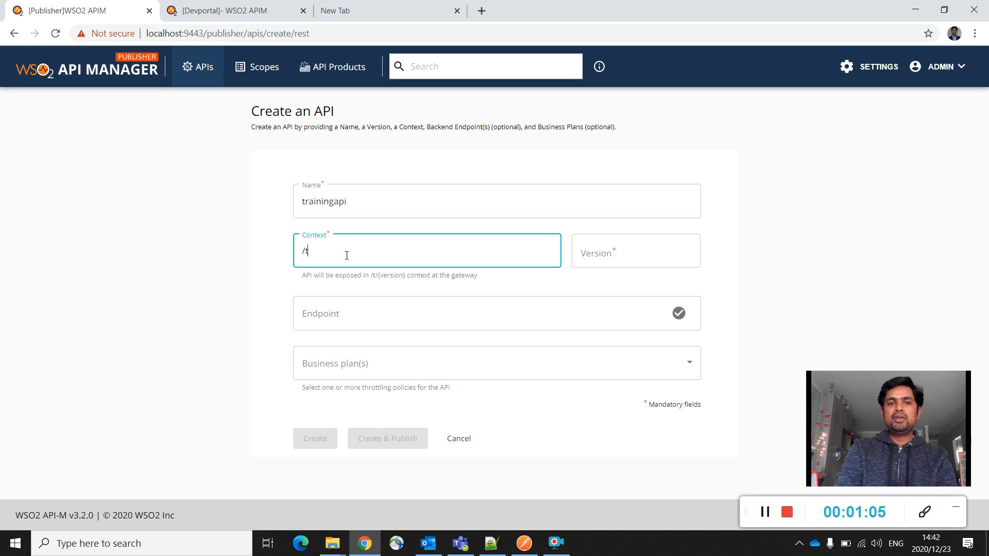
text(es)
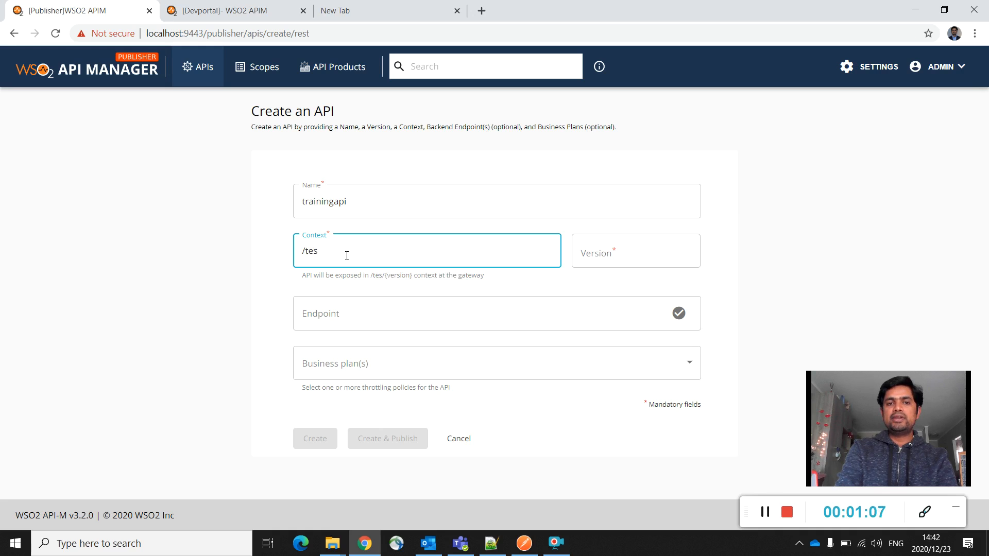
text(t)
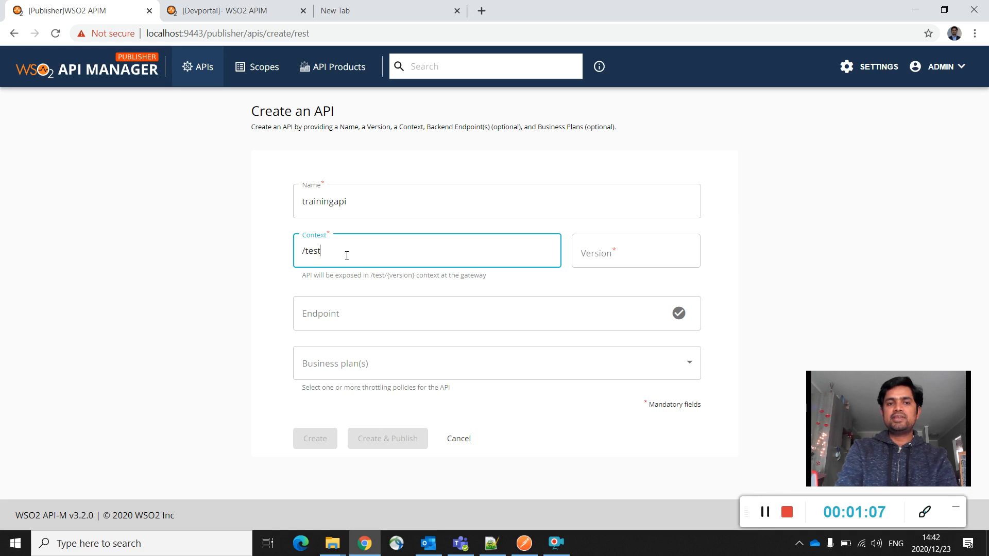
click(598, 257)
text(1)
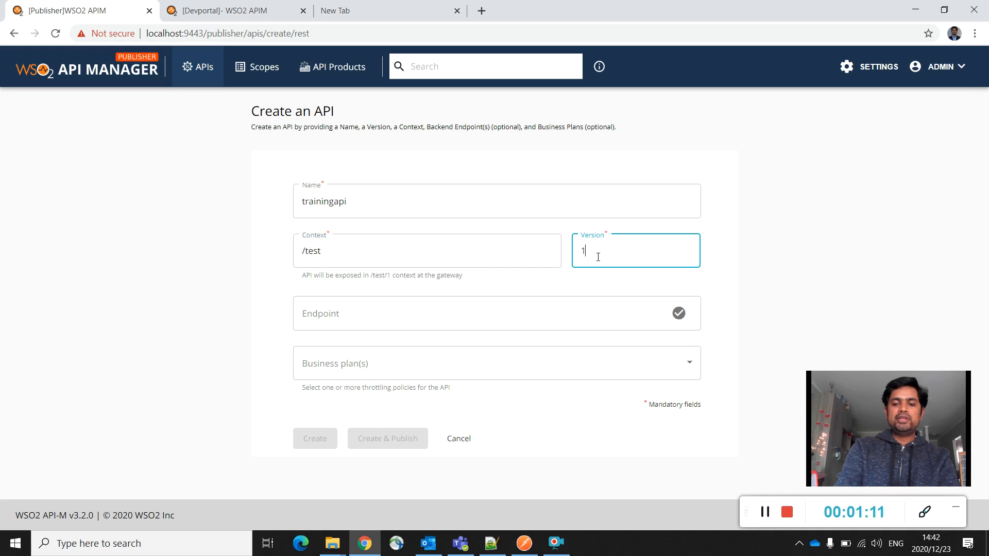
text(.0.0)
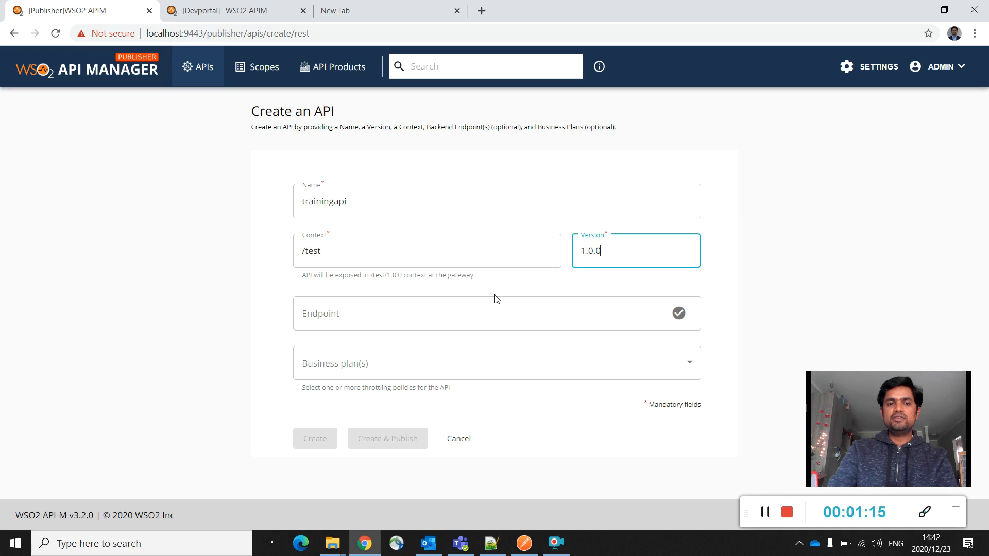
Step: Open jsonplaceholder.typicode.com in the empty browser tab, look through its available resources, and copy the site's address
click(374, 316)
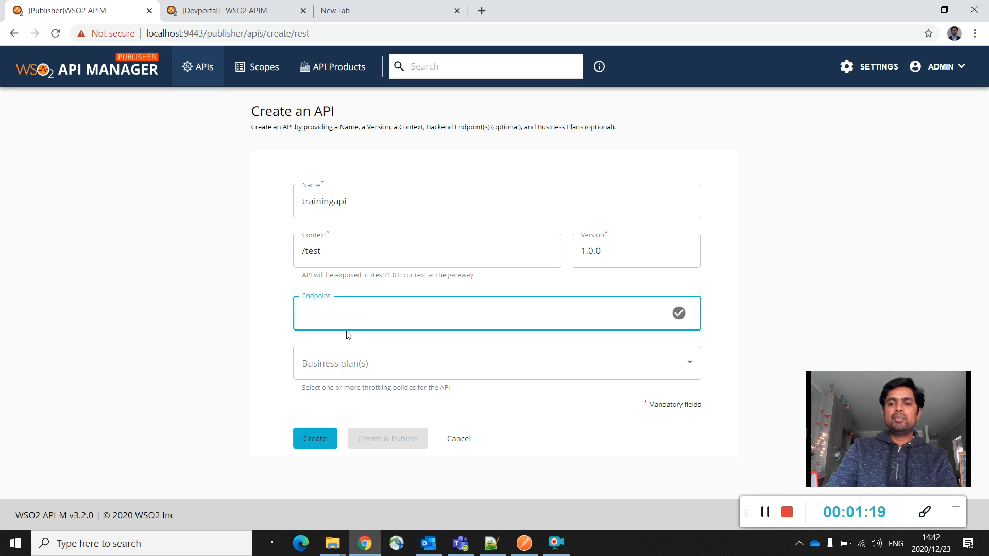
click(378, 18)
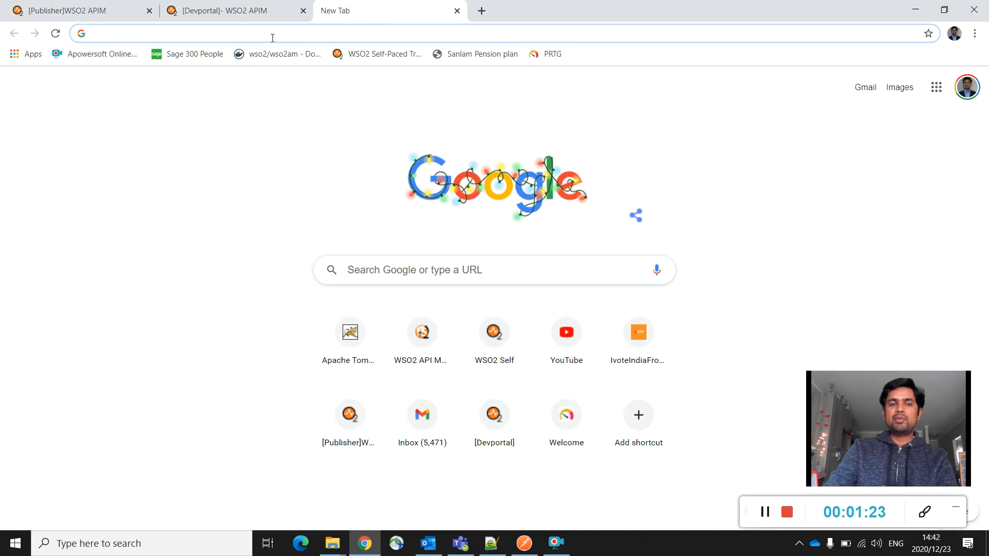
text(jsonplaceholder.typicode.com)
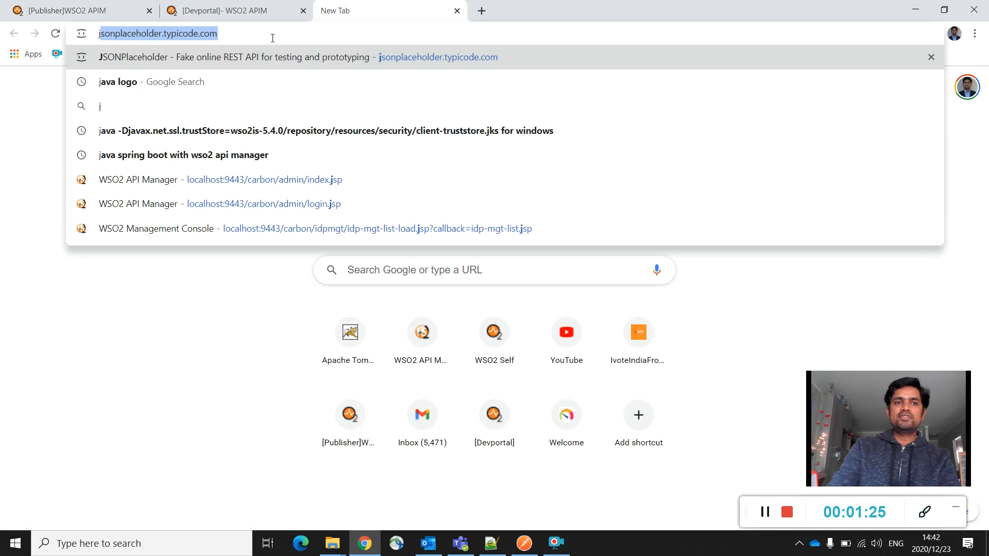
key(Return)
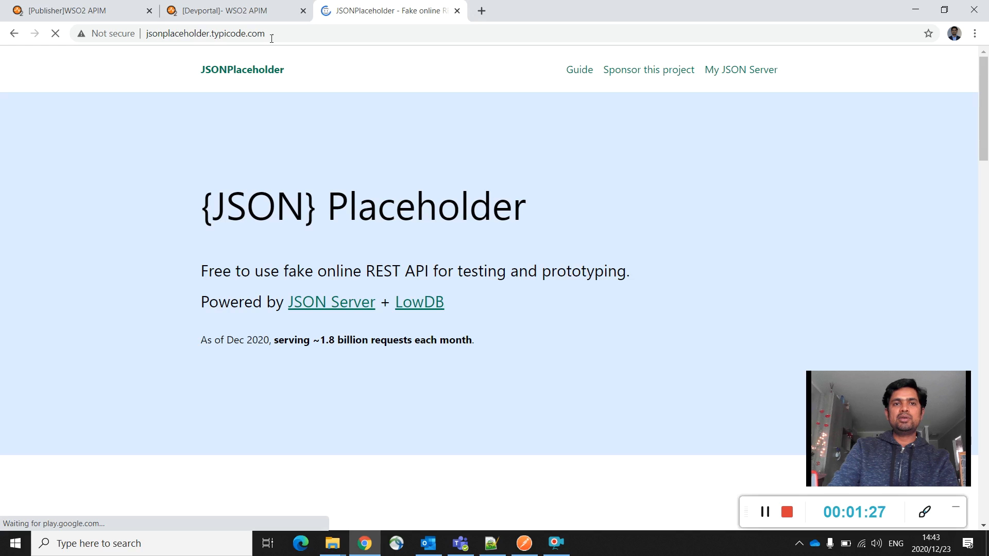
scroll(409, 232, down, 10)
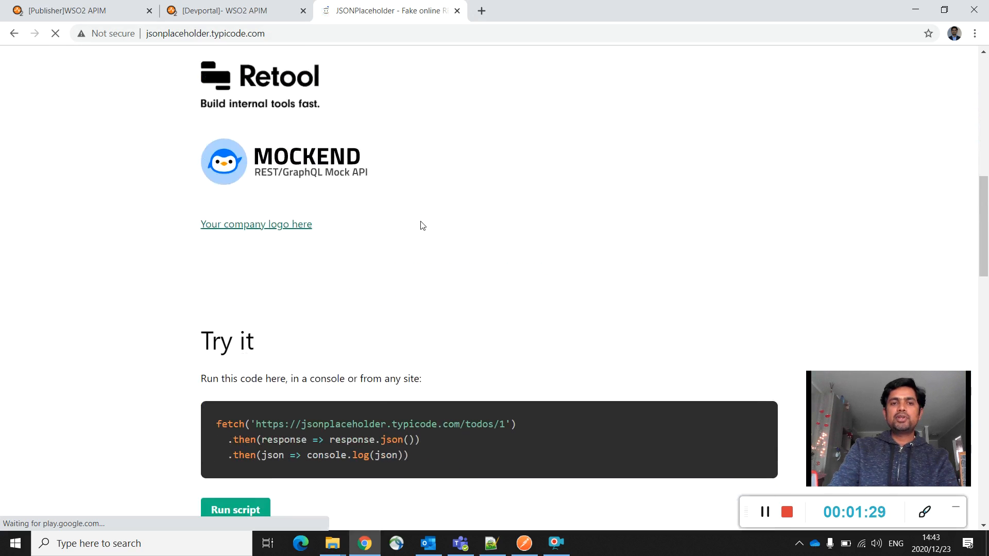
scroll(414, 234, down, 15)
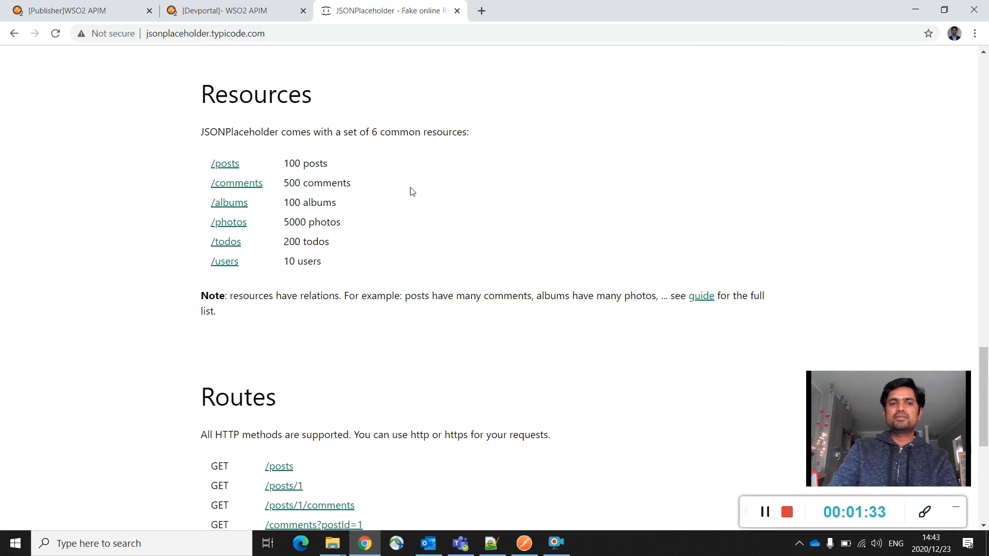
click(279, 40)
key(ctrl+c)
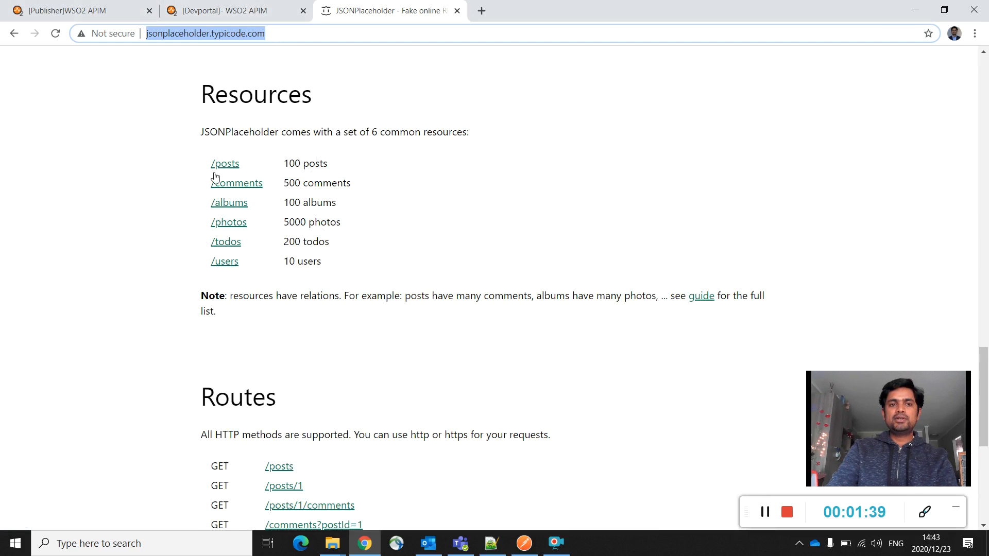
click(114, 17)
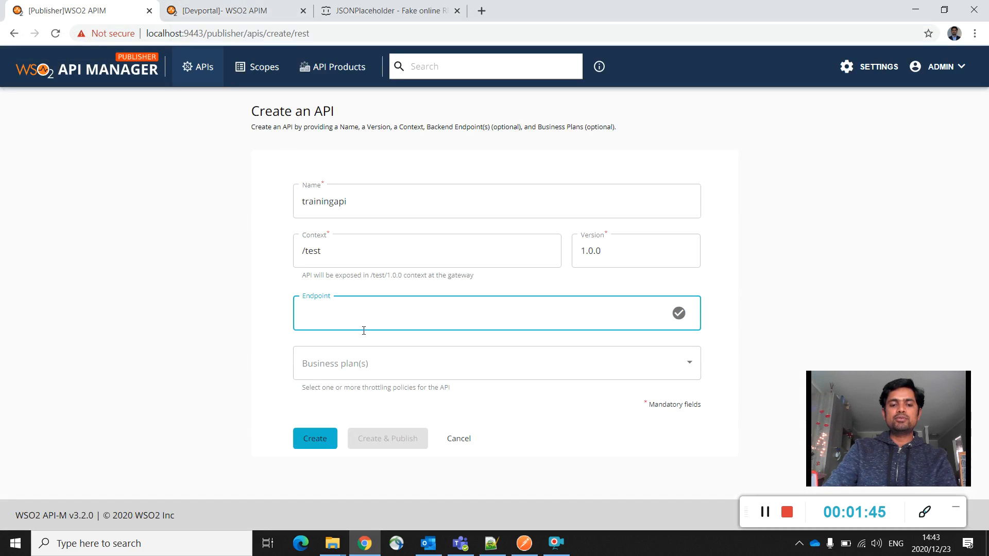
key(ctrl+v)
click(678, 316)
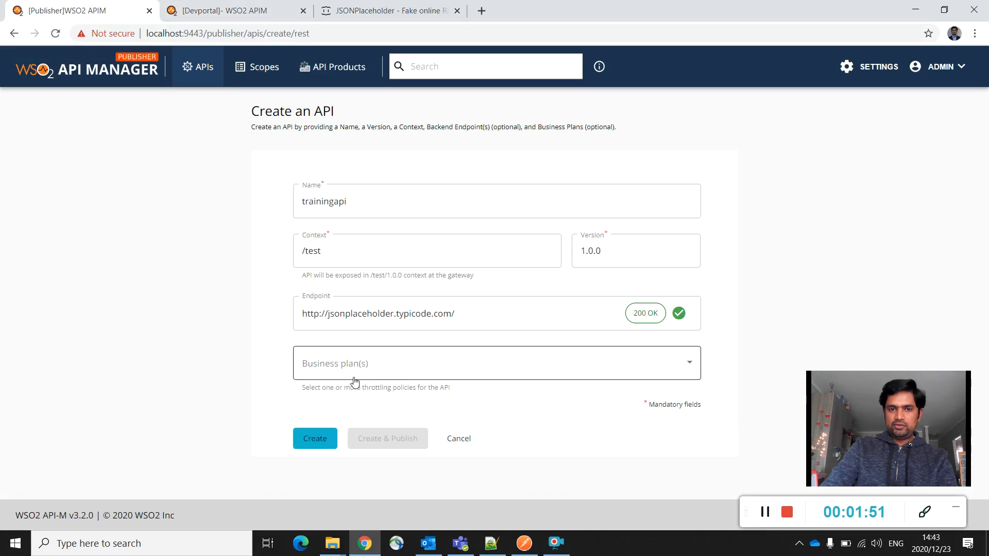
Step: Assign the Unlimited business plan and create the API without publishing it
click(366, 368)
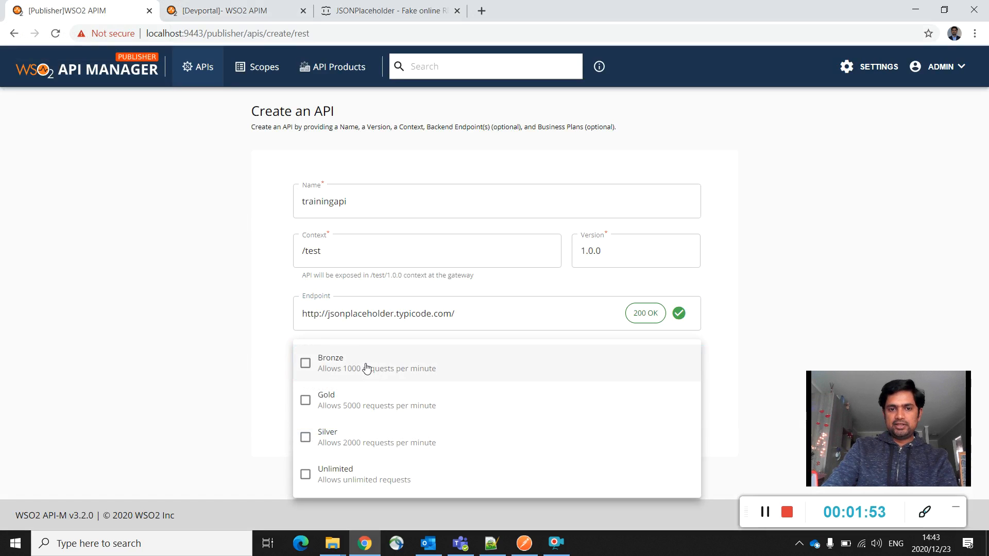
click(305, 474)
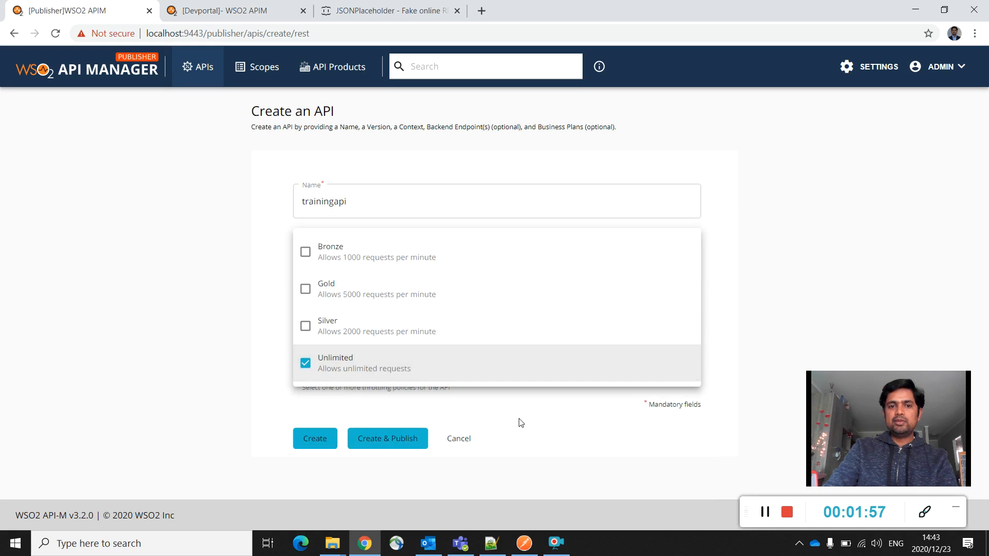
click(567, 426)
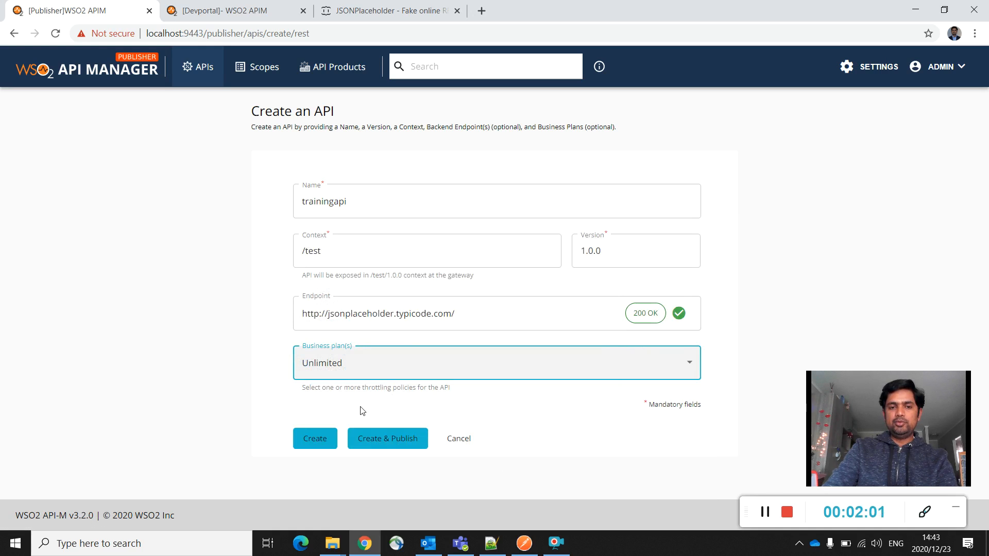
click(310, 440)
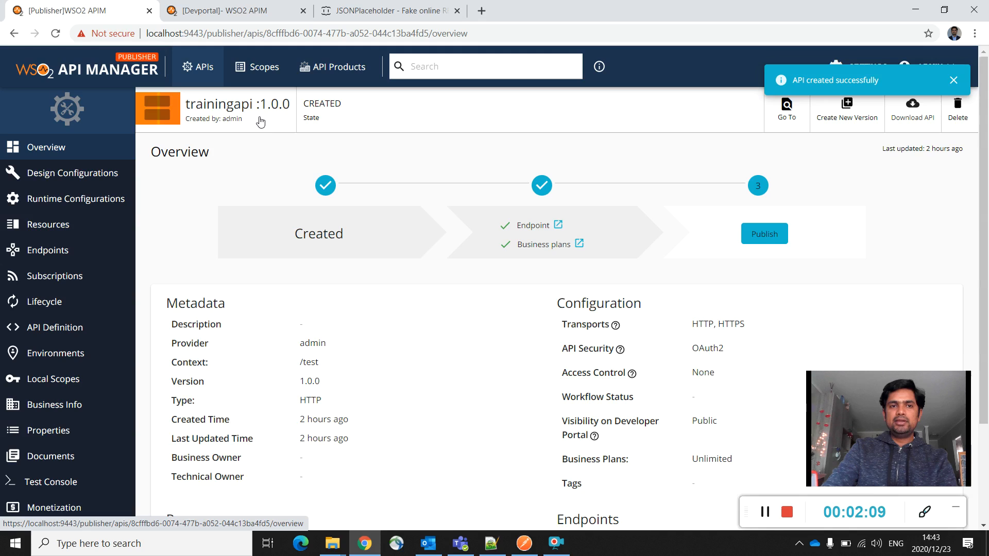
scroll(260, 121, down, 1)
scroll(261, 122, up, 1)
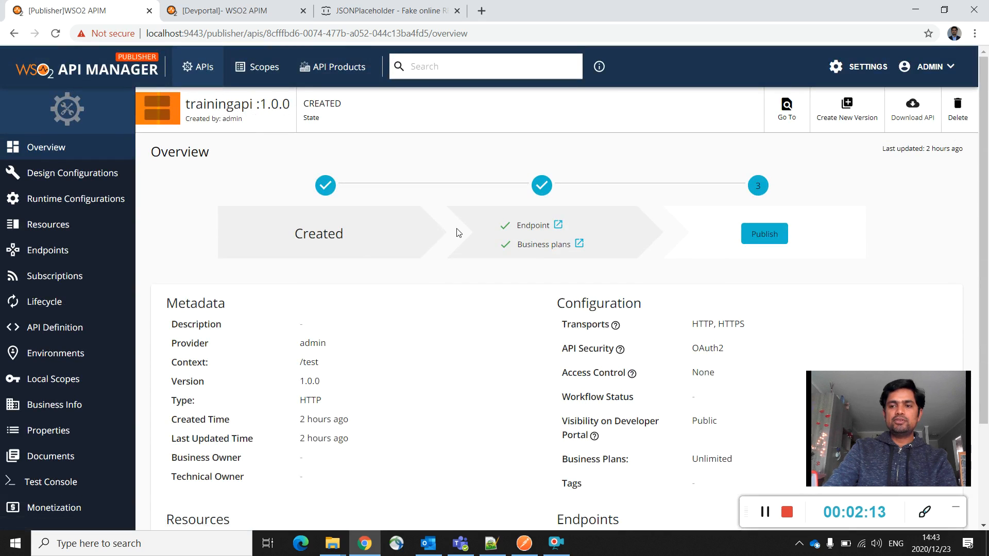
scroll(456, 229, down, 2)
scroll(457, 233, up, 2)
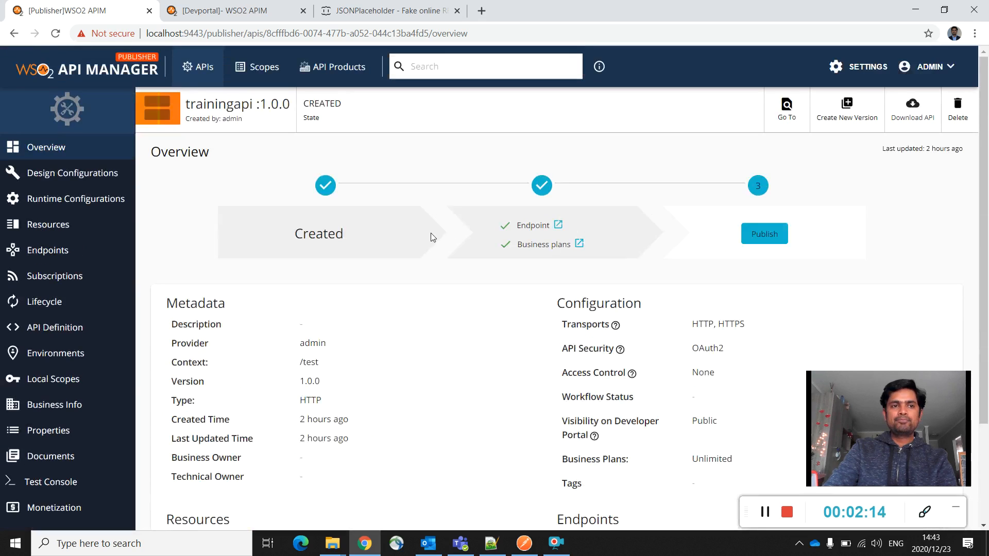
Step: In the API's design configurations, change the thumbnail to the clipboard-with-person icon and colour it red
click(69, 175)
scroll(437, 257, down, 1)
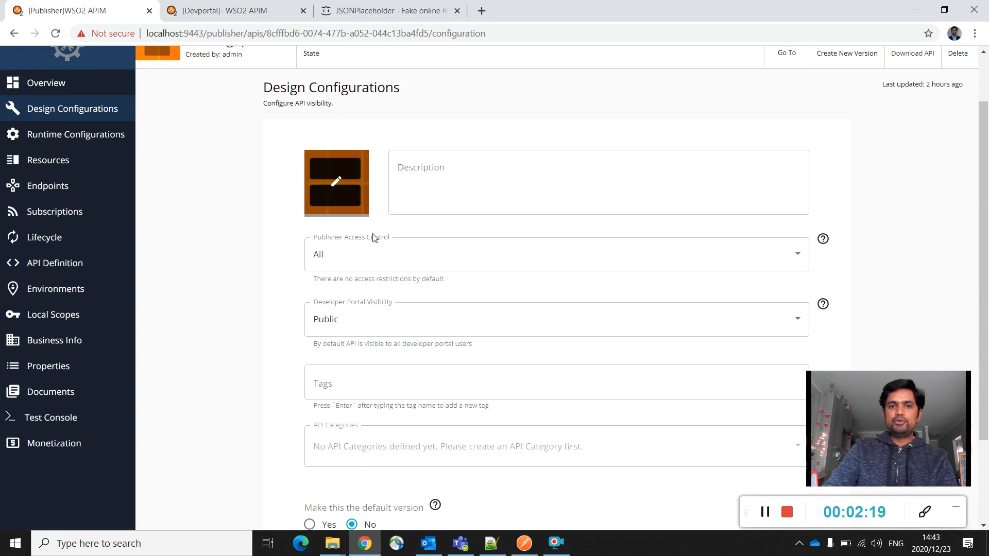
click(357, 185)
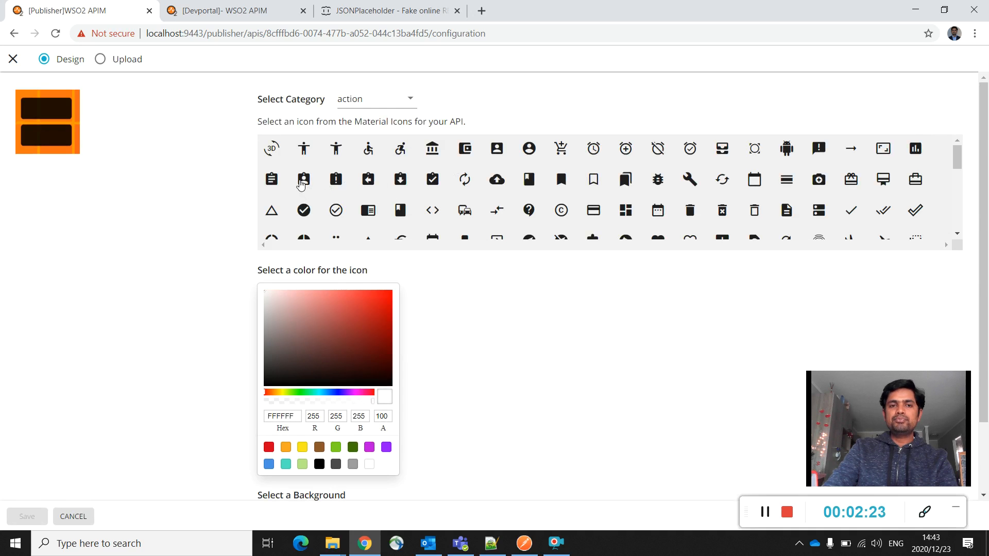
click(303, 181)
click(335, 342)
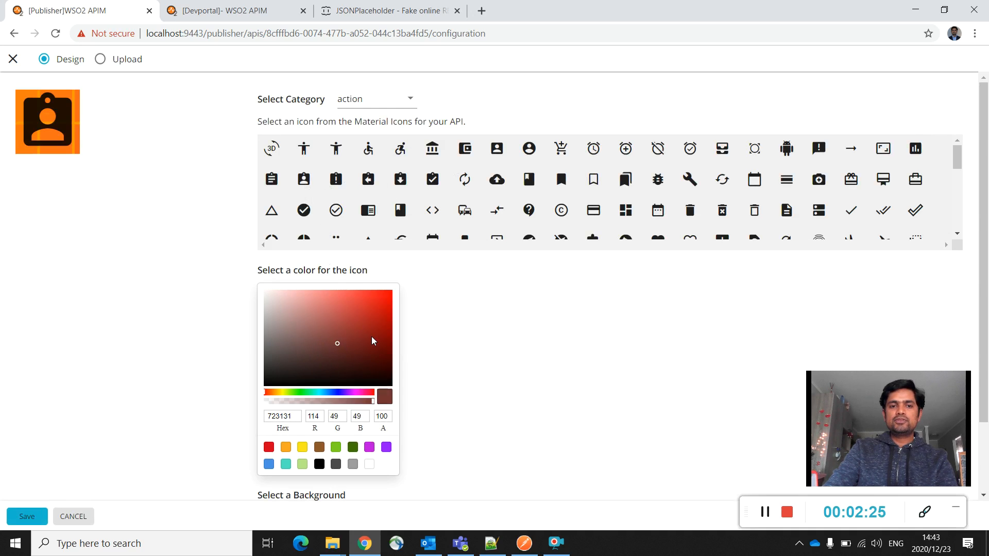
click(364, 312)
Step: Give the thumbnail the yellow background with orange lines and save it
scroll(456, 379, down, 2)
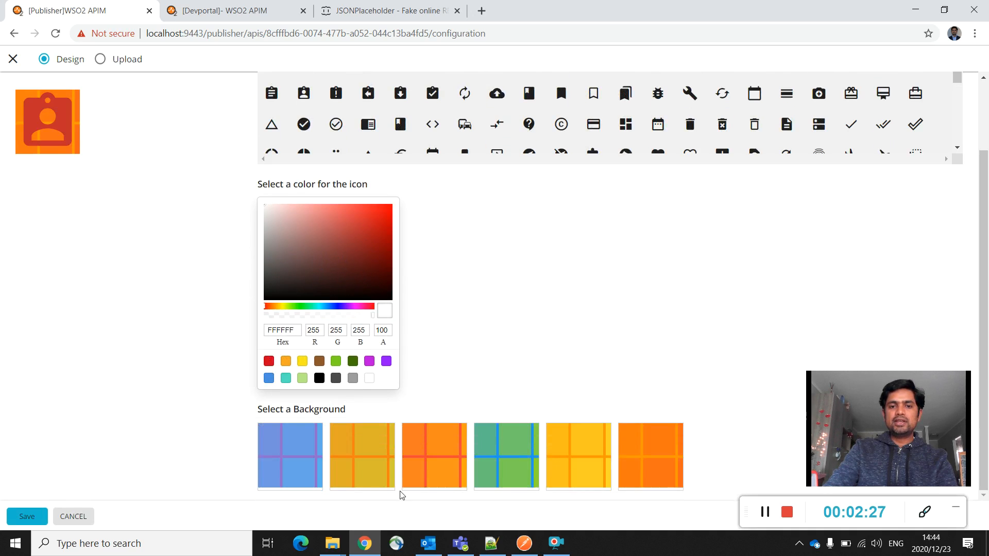
click(429, 470)
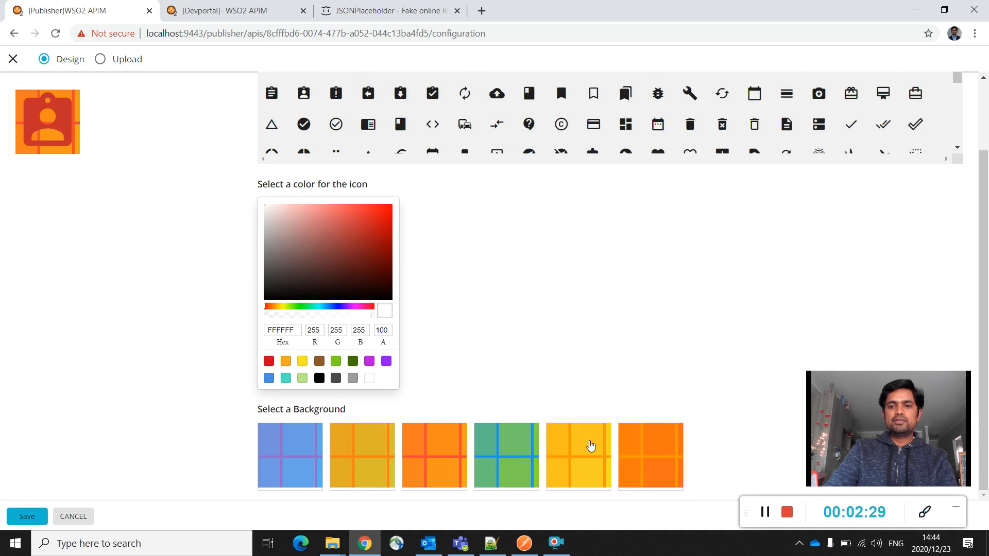
click(590, 447)
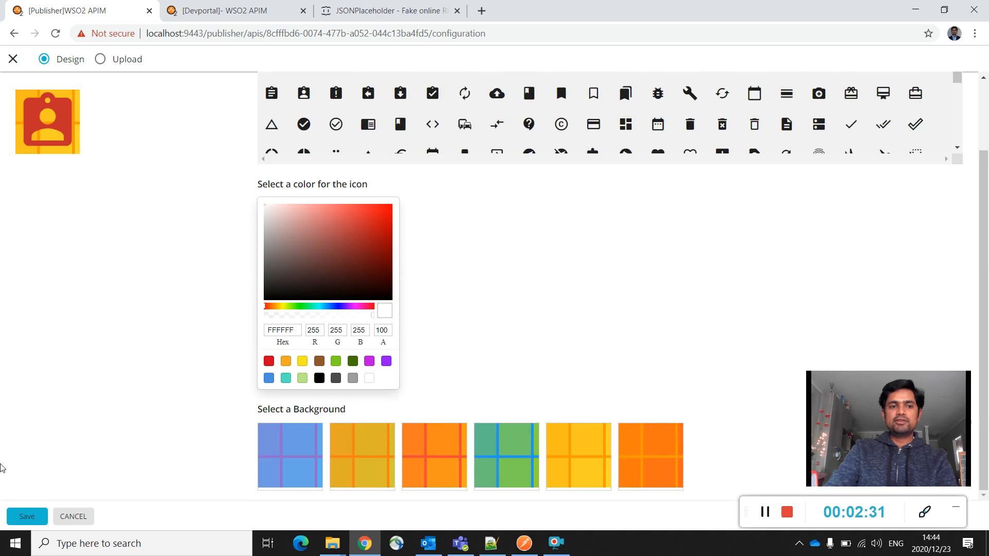
click(26, 515)
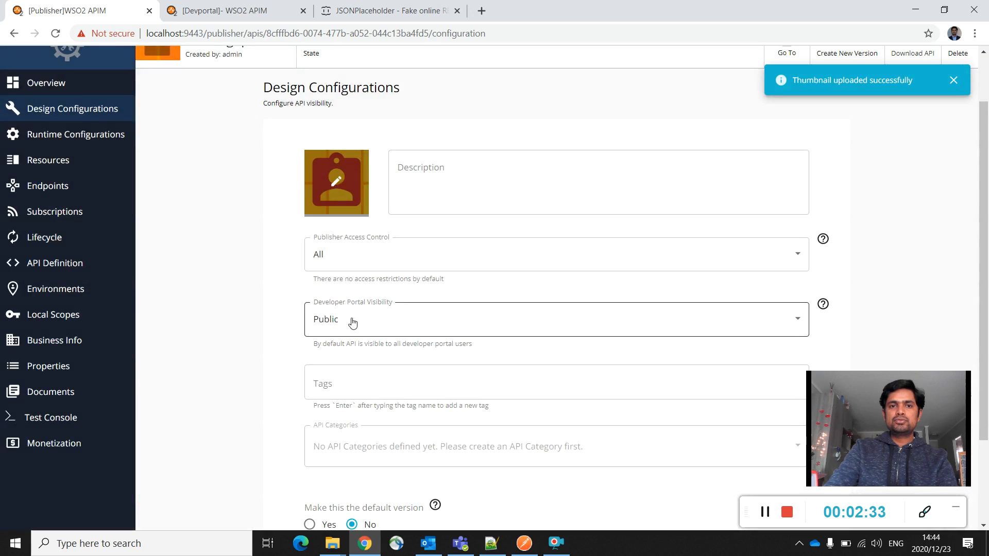
Step: Enter "training api" as the API's description in the design configurations
click(431, 176)
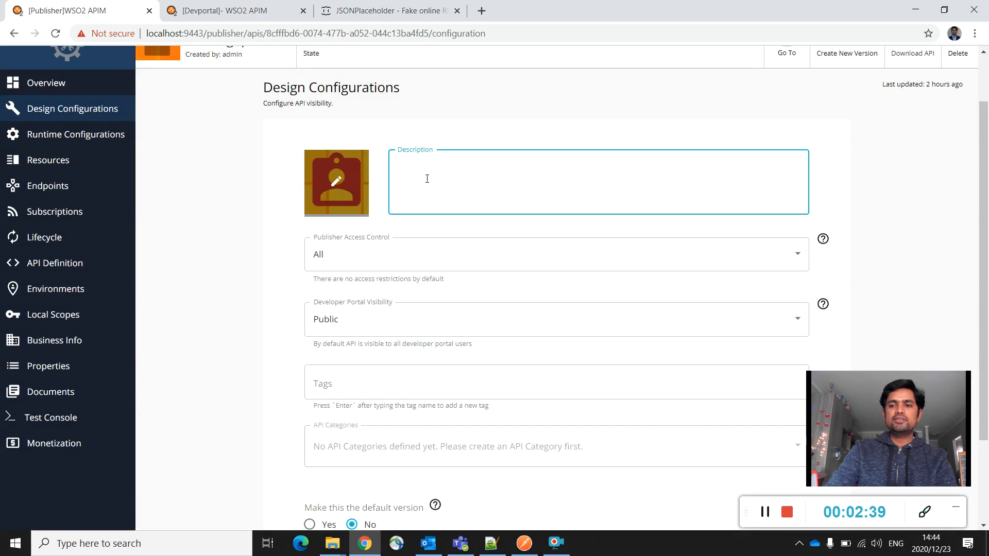
text(trainin)
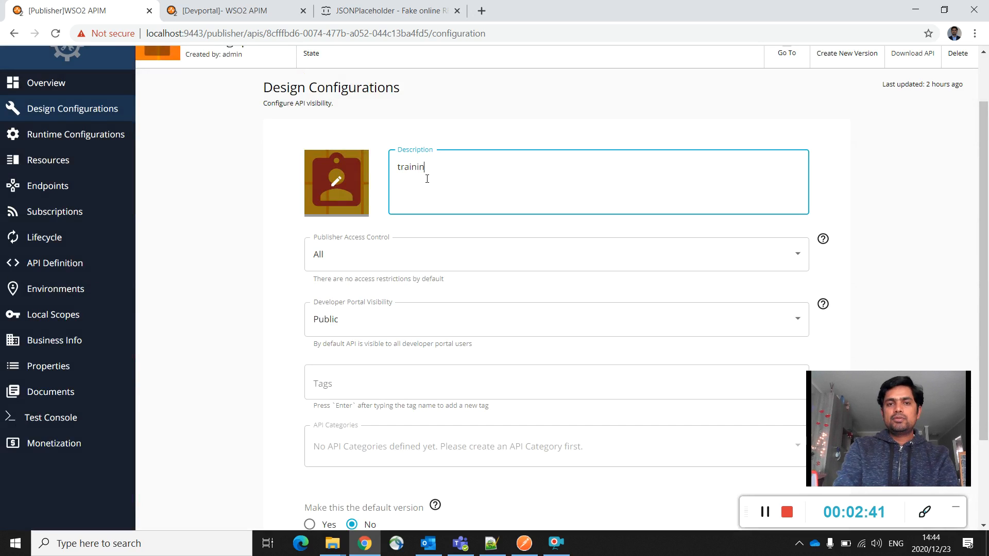
text(g api)
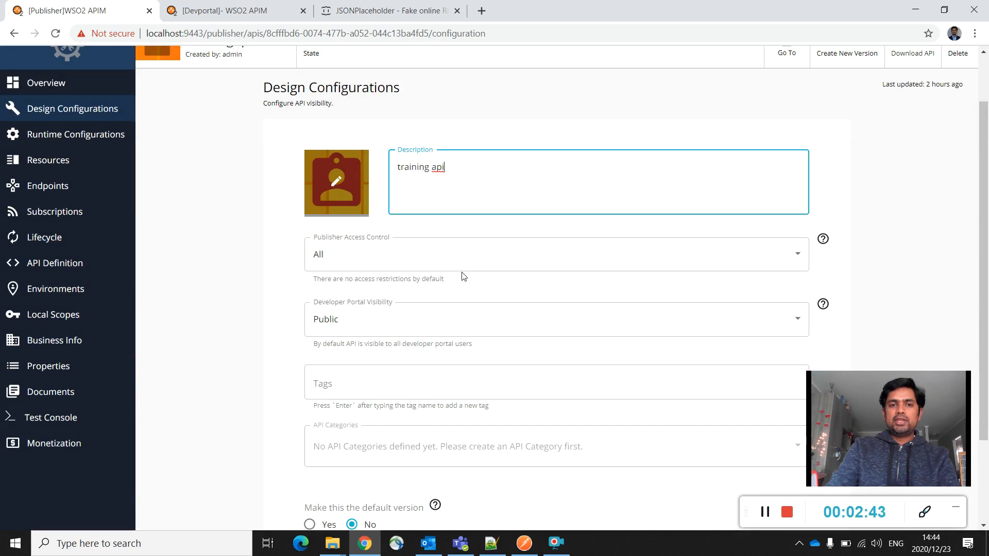
Step: Keep publisher access control at All and developer portal visibility at Public, and save the design configurations
scroll(480, 265, down, 1)
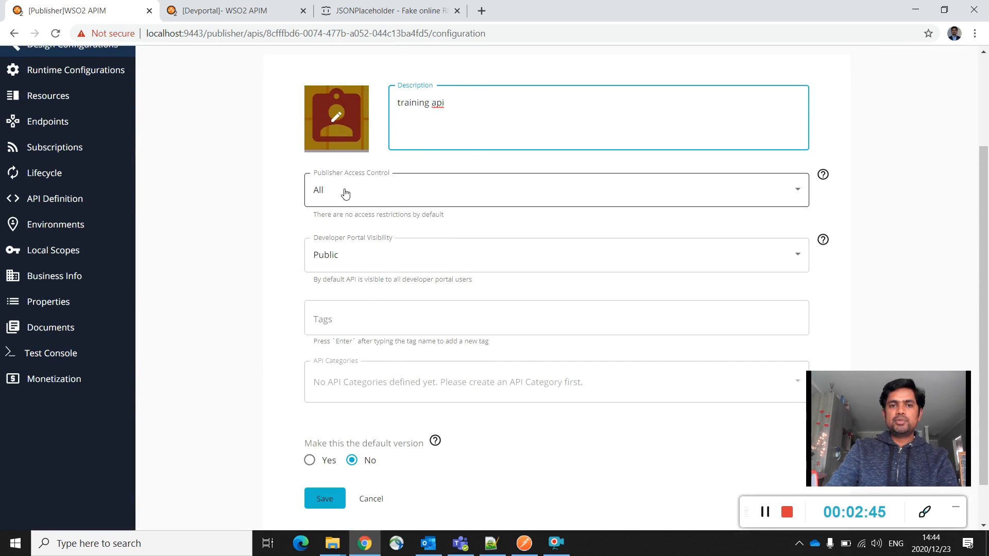
click(369, 195)
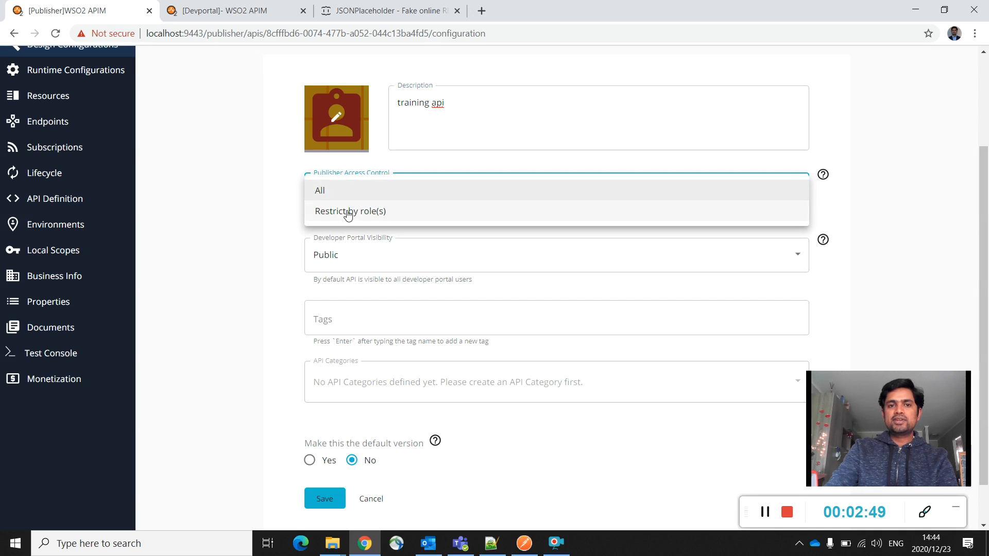
click(265, 201)
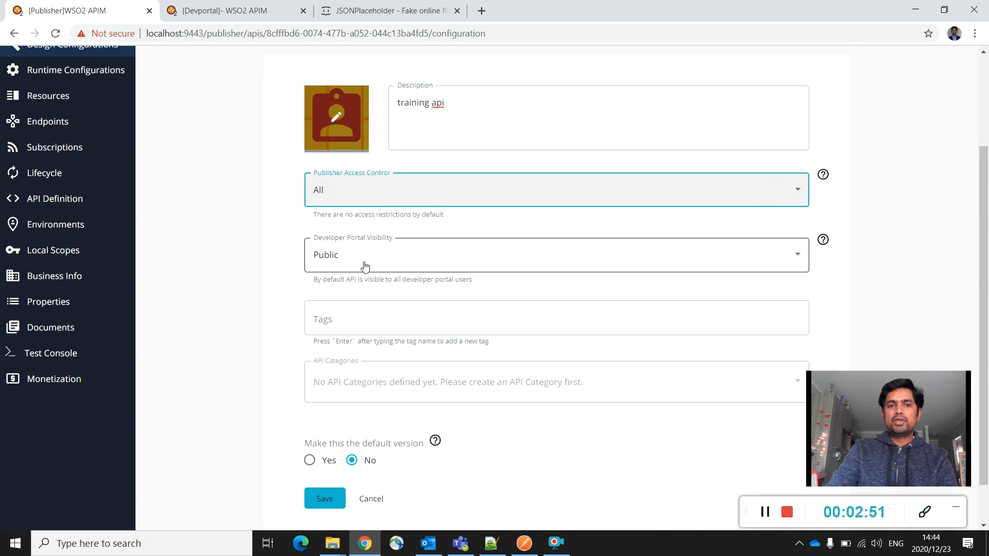
scroll(364, 264, down, 1)
click(369, 207)
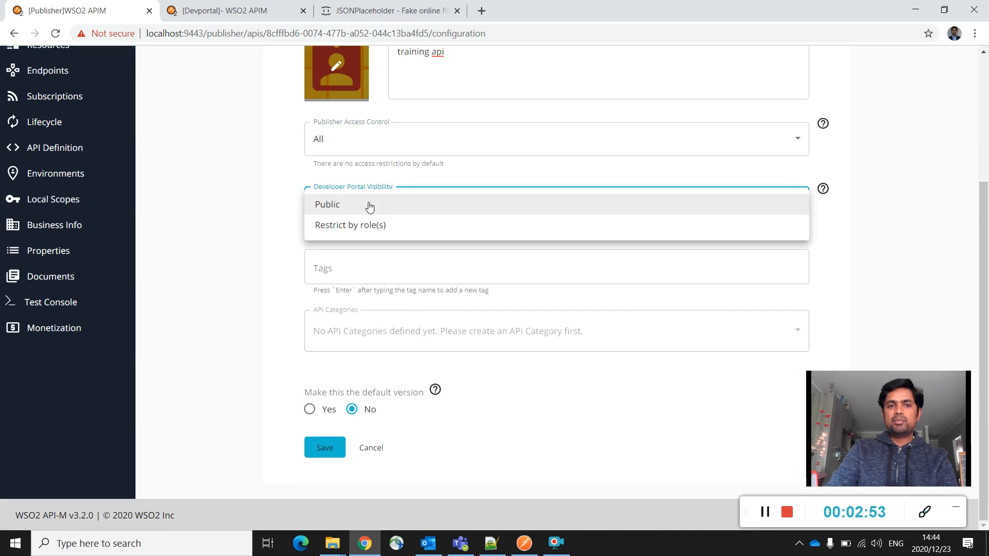
click(233, 197)
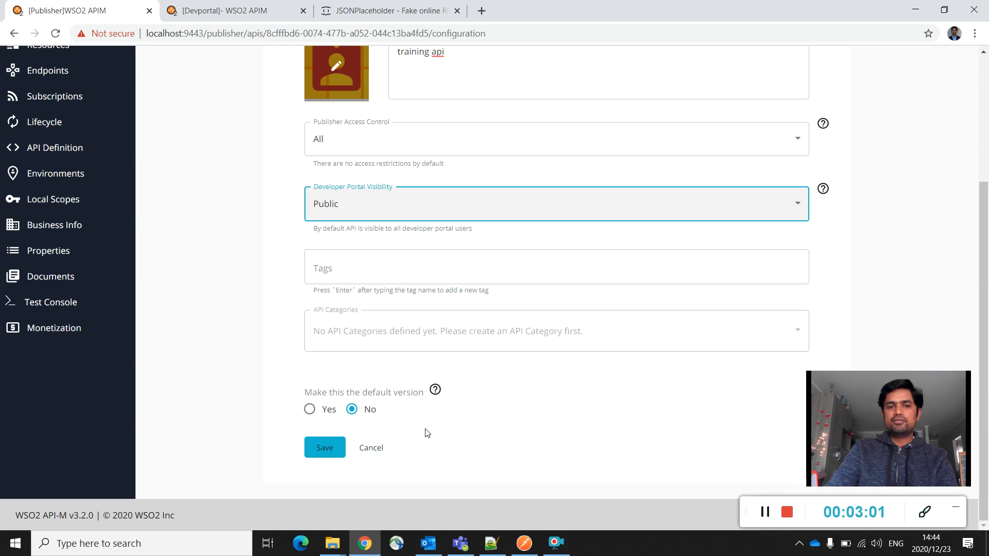
click(320, 448)
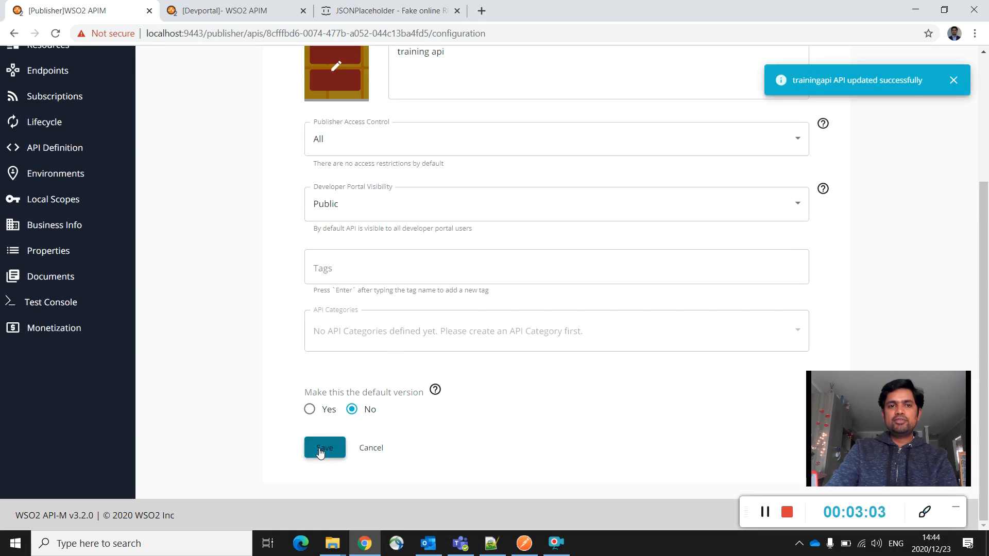
scroll(199, 327, up, 4)
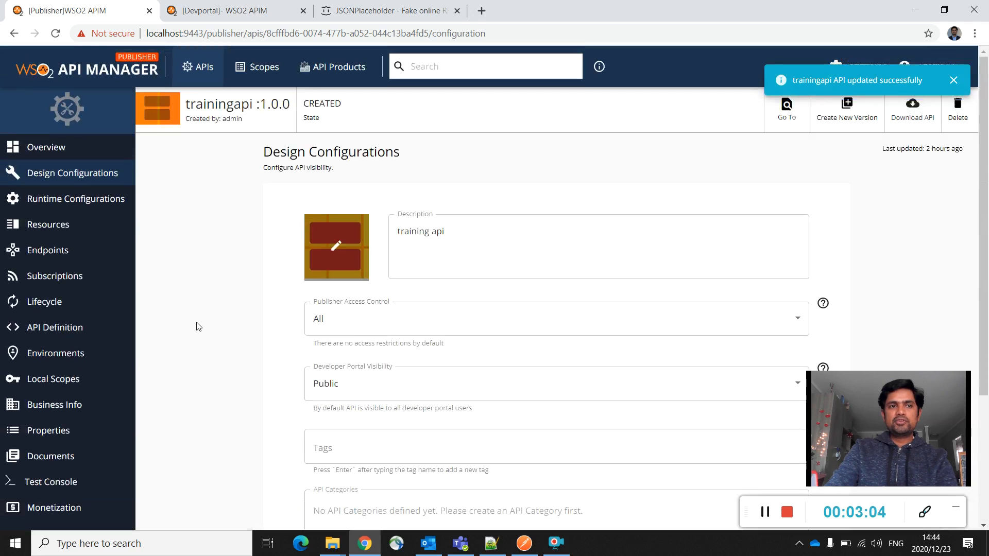
Step: In the runtime configurations' transport level security, disable HTTP and keep HTTPS enabled
click(80, 204)
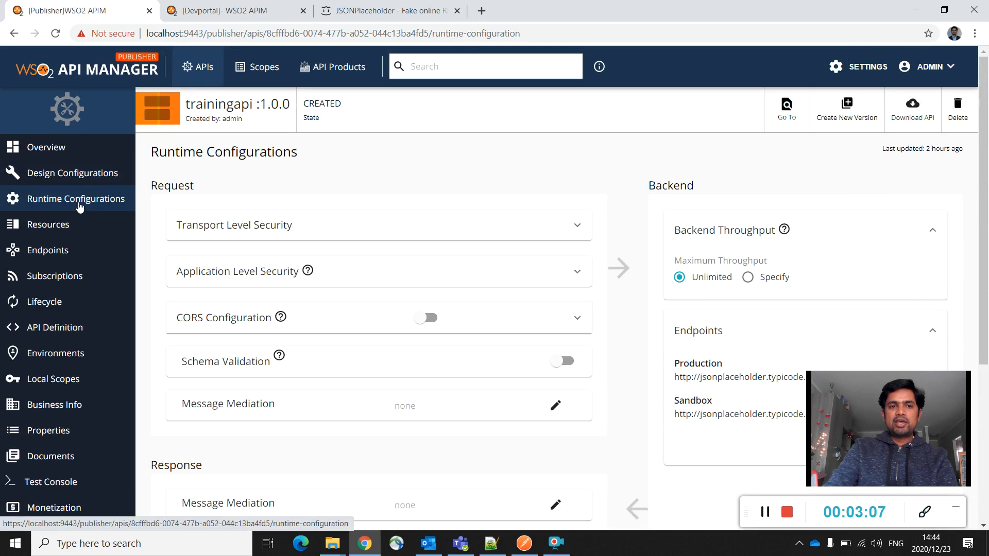
click(265, 228)
scroll(313, 259, down, 2)
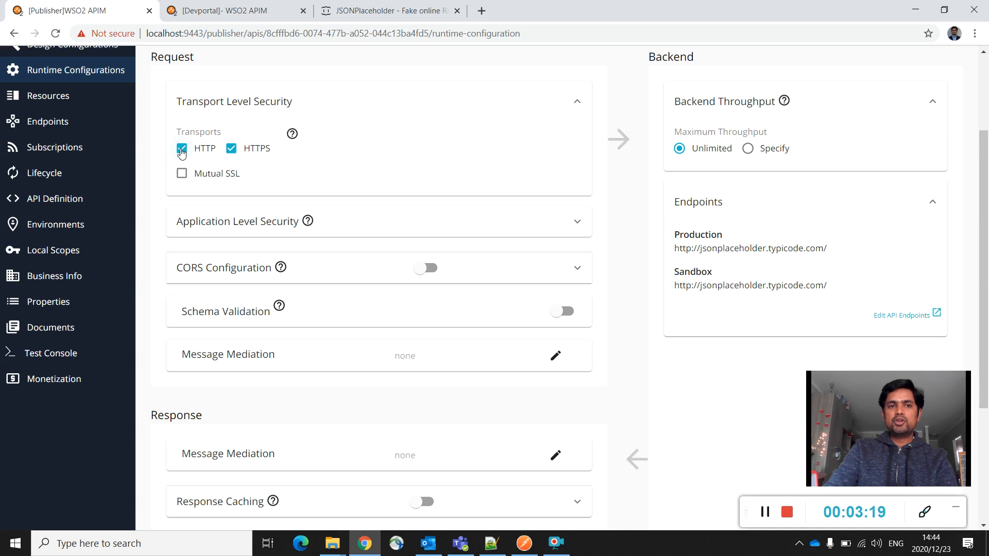
click(184, 151)
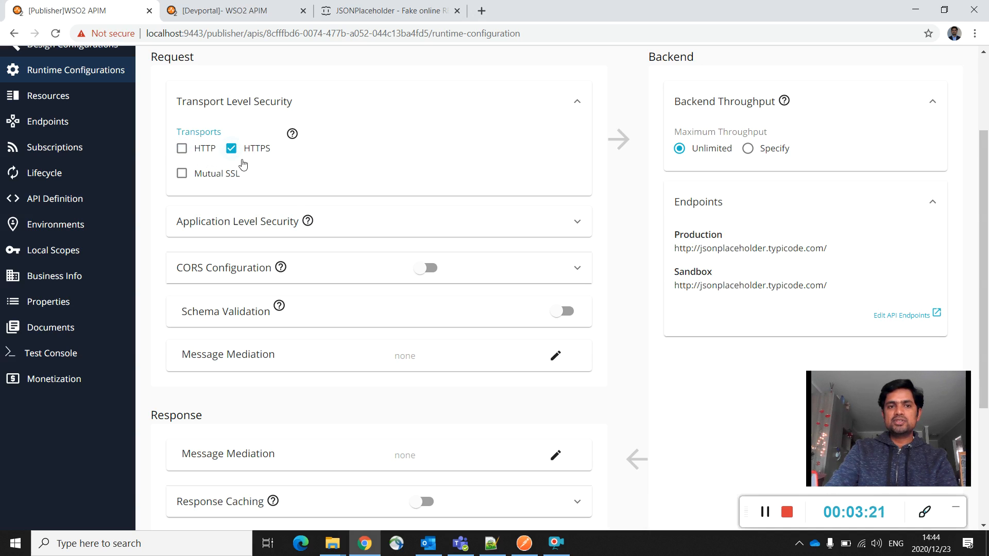
Step: Review the application level security options, keep OAuth2 enabled, and save the runtime configurations
scroll(238, 206, down, 2)
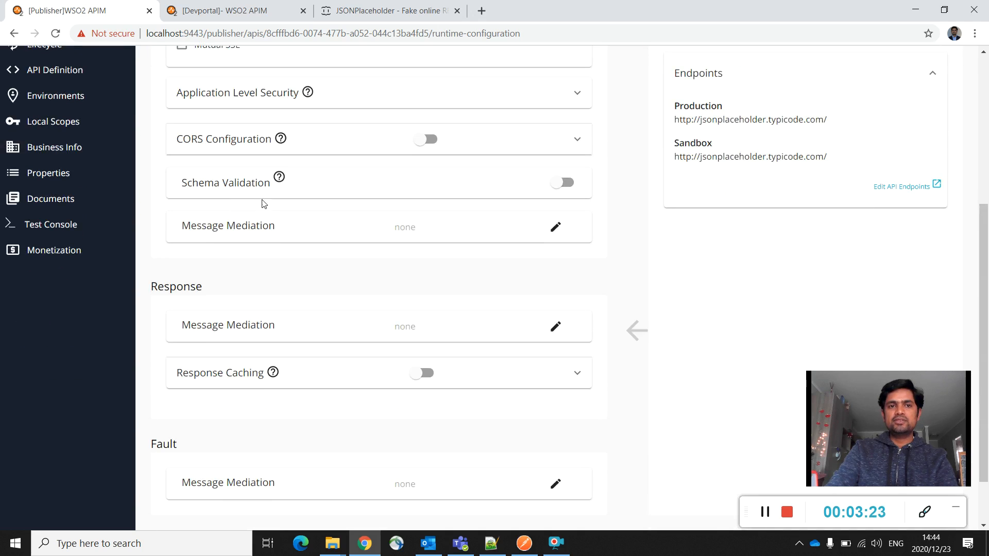
click(263, 95)
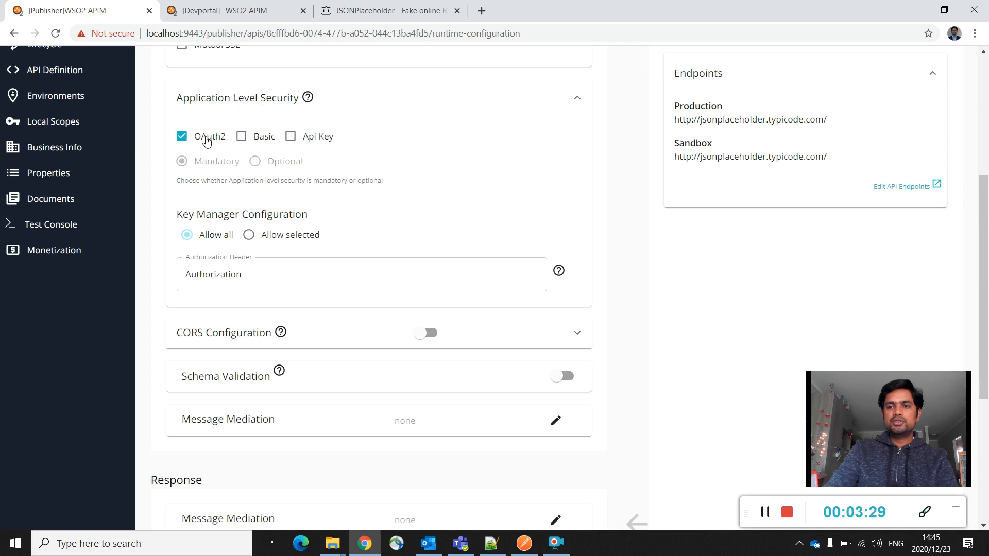
scroll(283, 193, down, 1)
scroll(282, 193, down, 4)
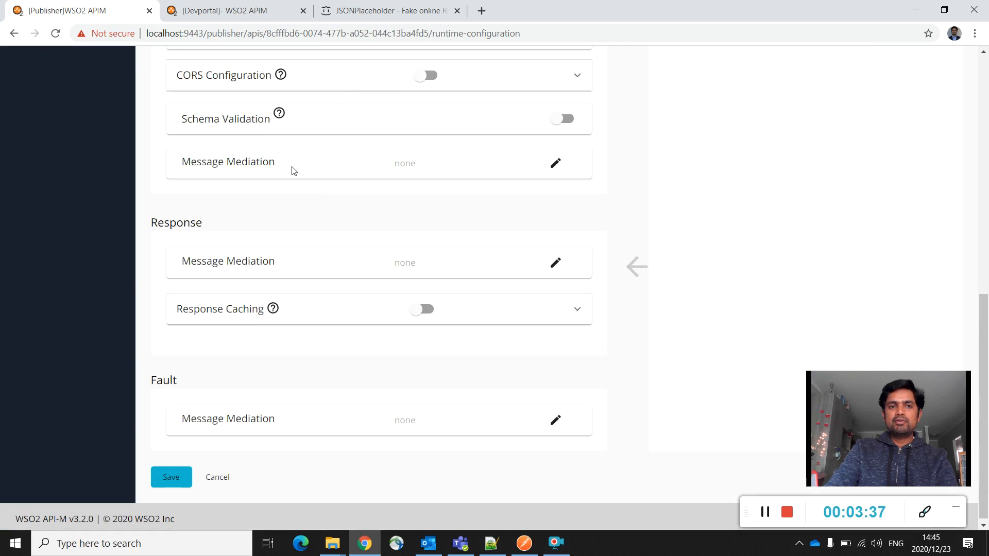
scroll(316, 199, down, 1)
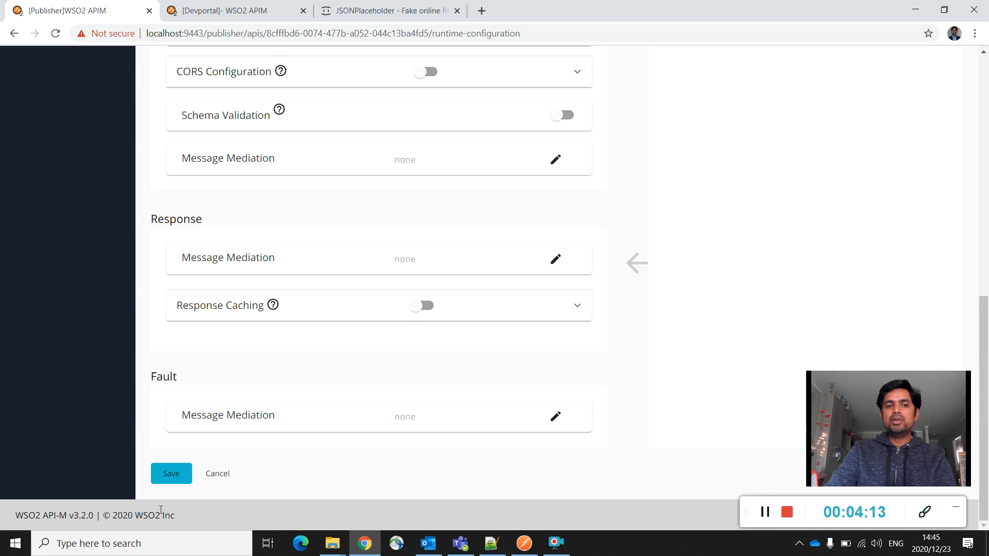
click(160, 479)
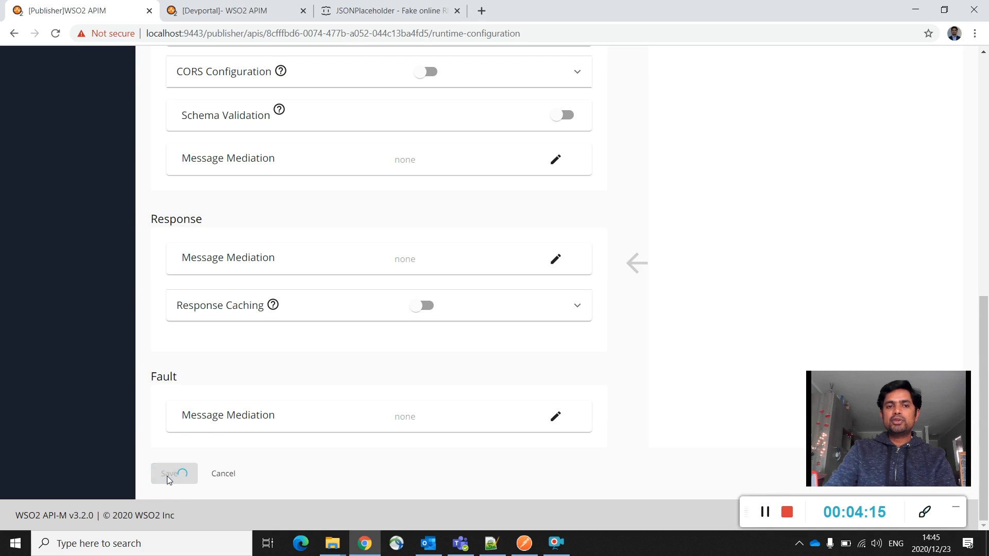
scroll(118, 274, up, 5)
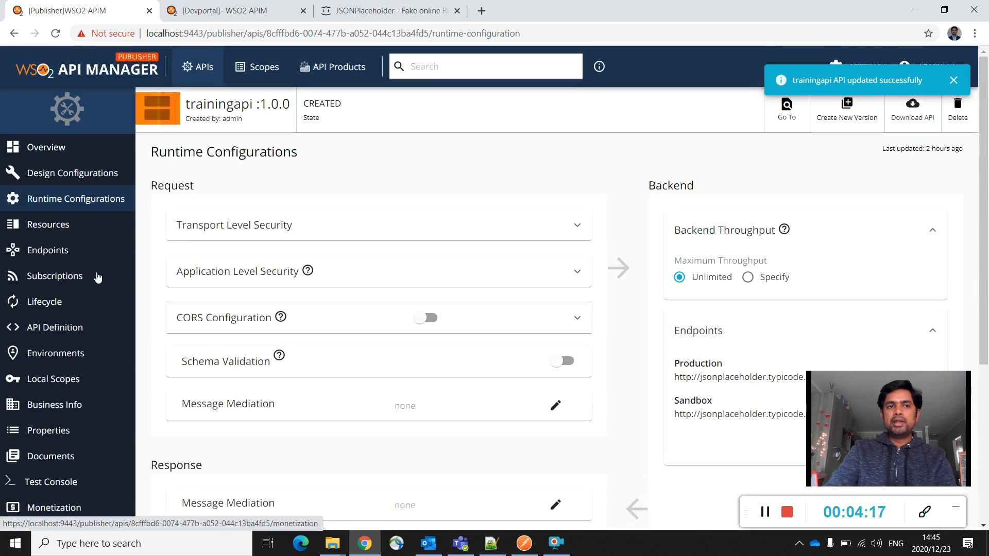
Step: In the API's resources, mark the default get, put, post, delete and patch operations of /* for deletion
click(55, 232)
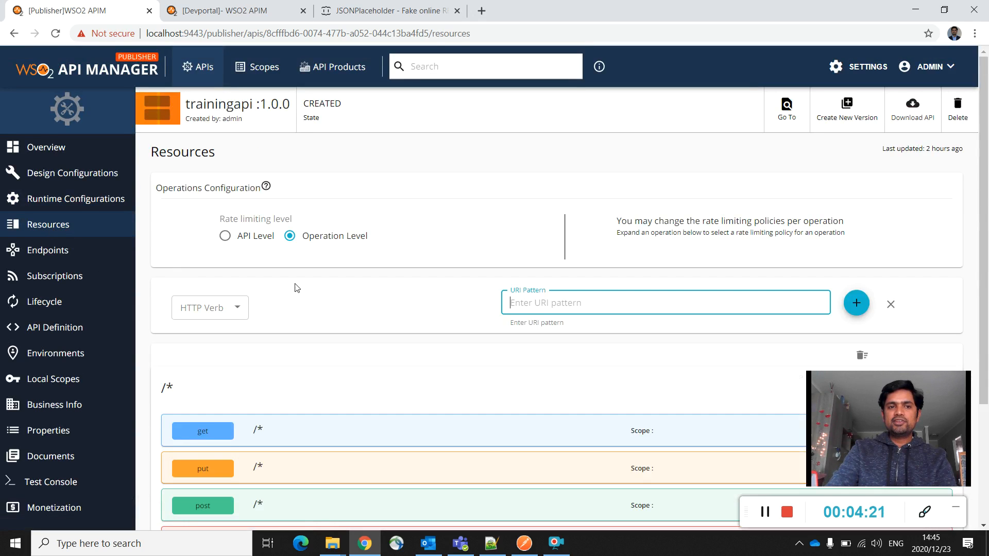
scroll(296, 289, down, 3)
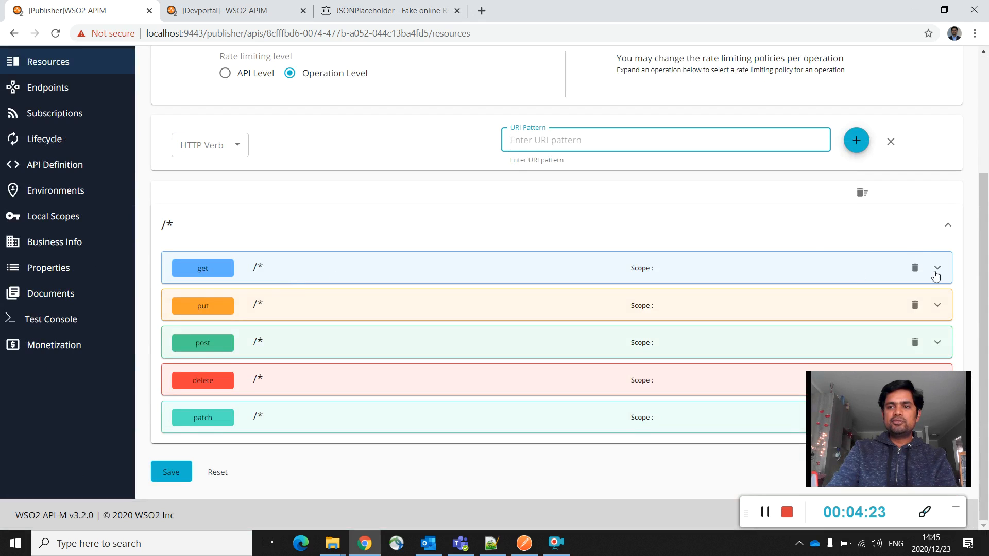
click(915, 268)
click(916, 305)
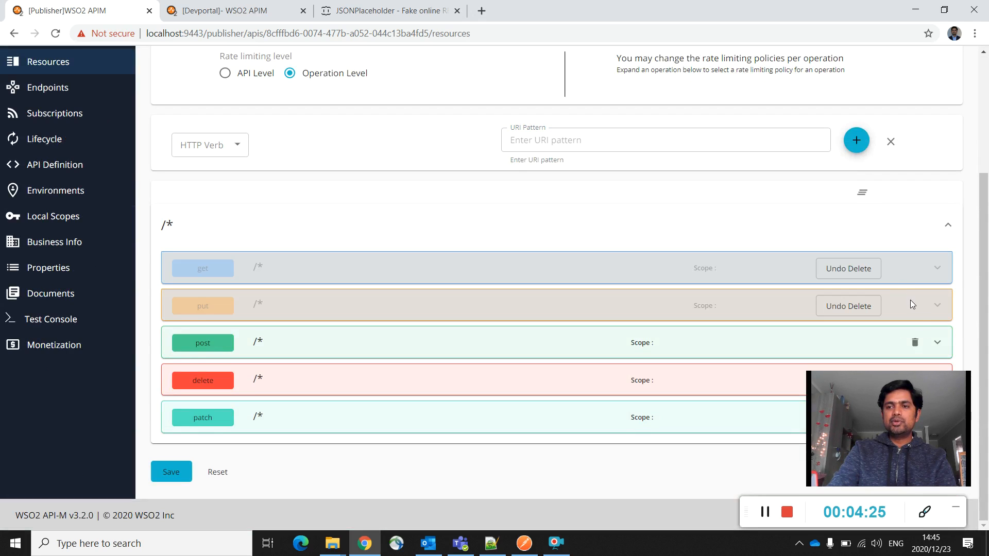
click(915, 343)
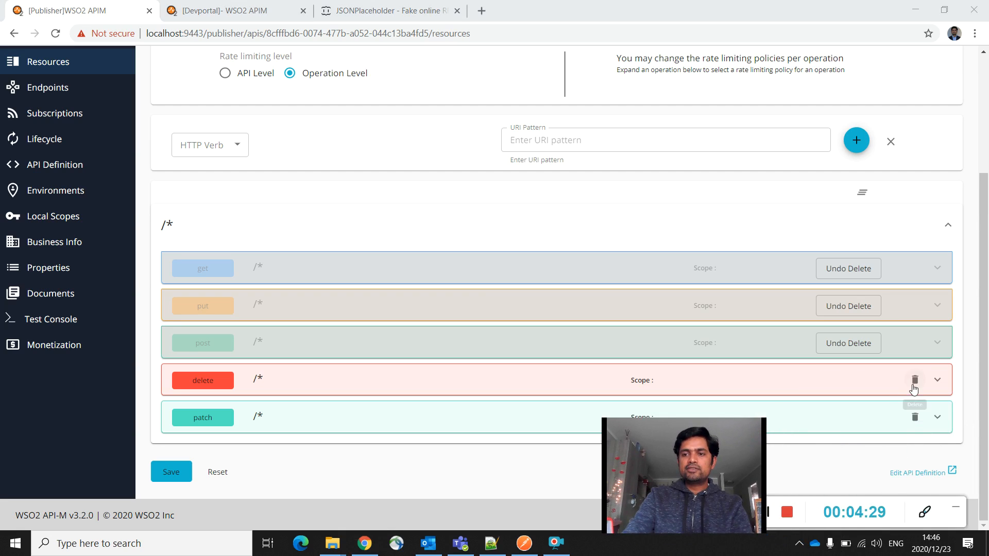
click(915, 380)
click(916, 417)
drag(700, 463, 884, 393)
Step: Choose GET as the HTTP verb for a new resource and activate its URI pattern for entry
scroll(422, 370, up, 3)
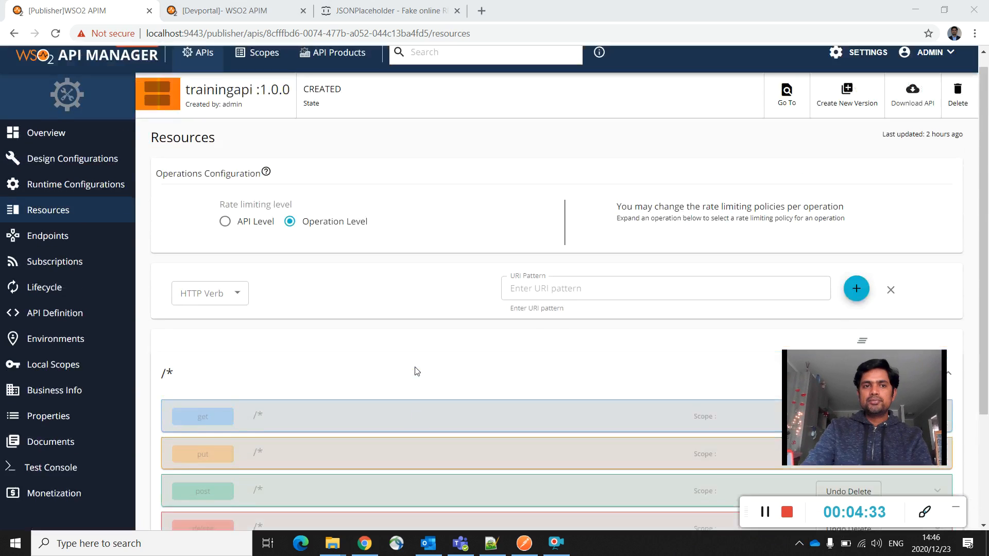
click(221, 312)
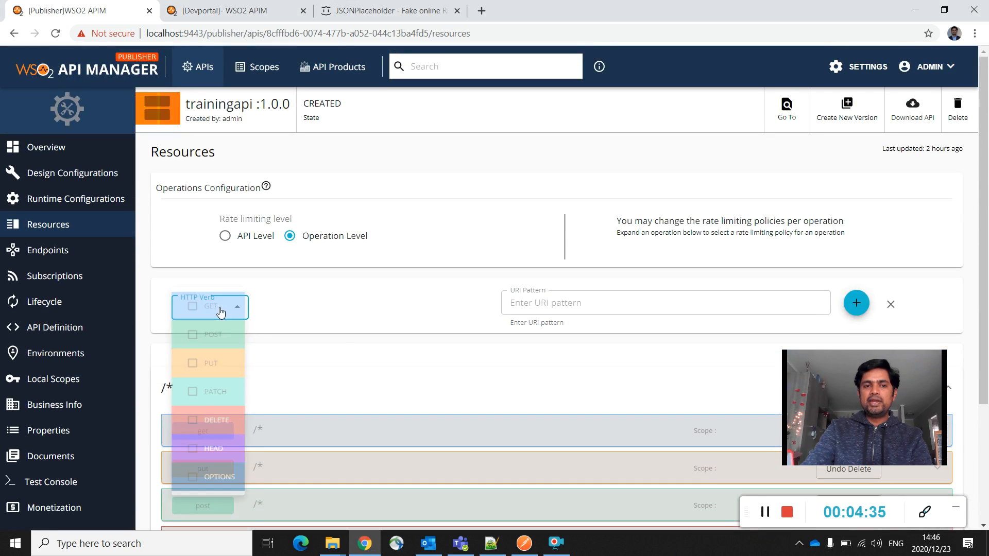
click(217, 305)
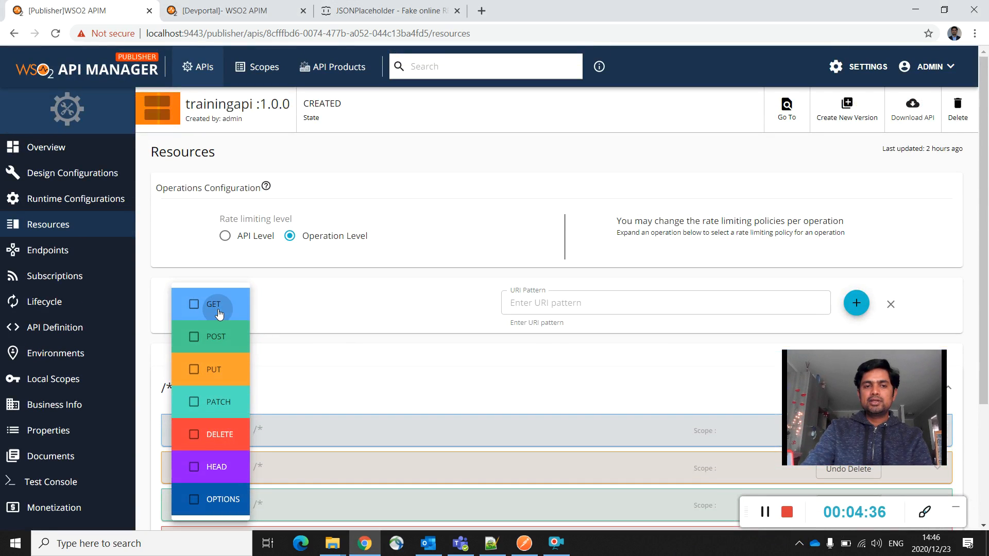
click(547, 306)
click(548, 306)
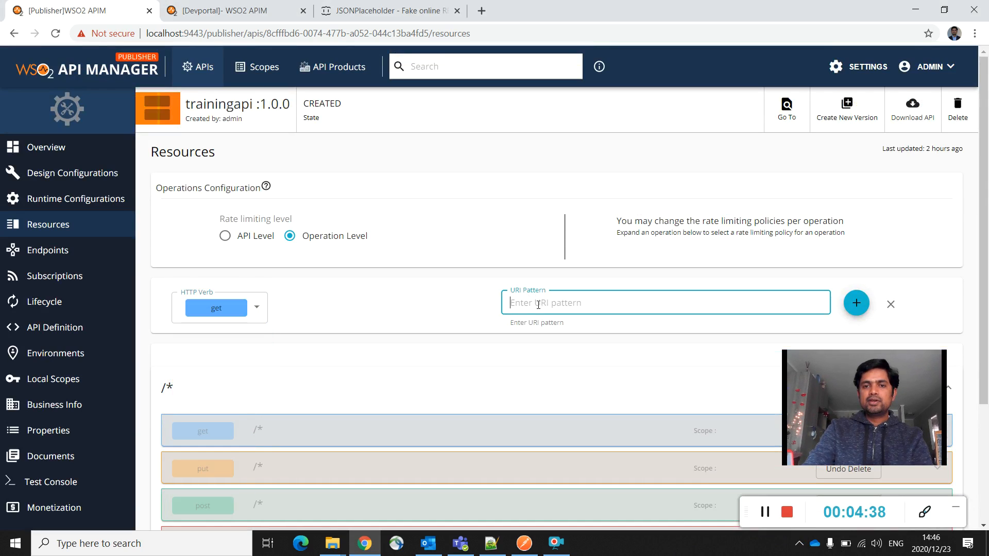
Step: Open the /users resource on the JSONPlaceholder site to check its path and response, and return to the publisher
click(397, 5)
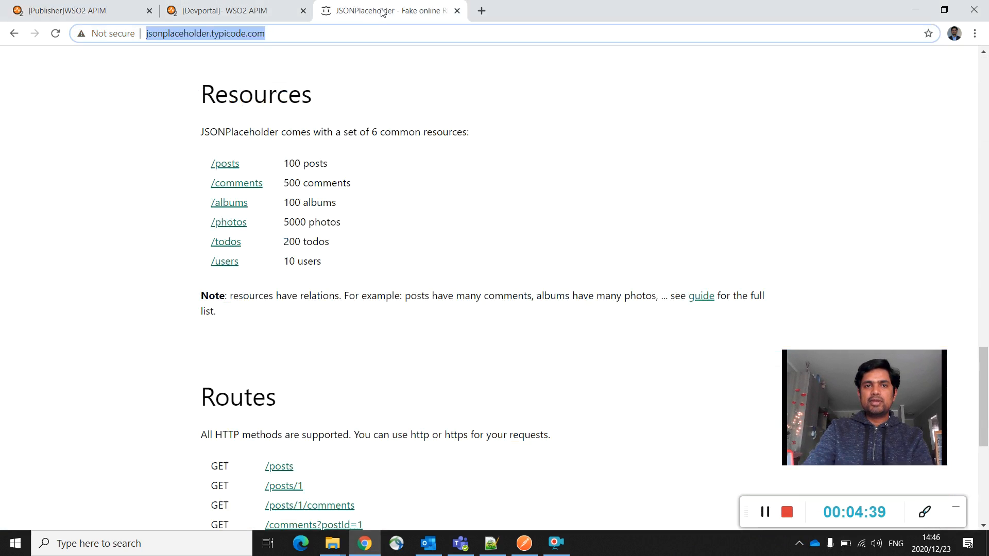
click(226, 264)
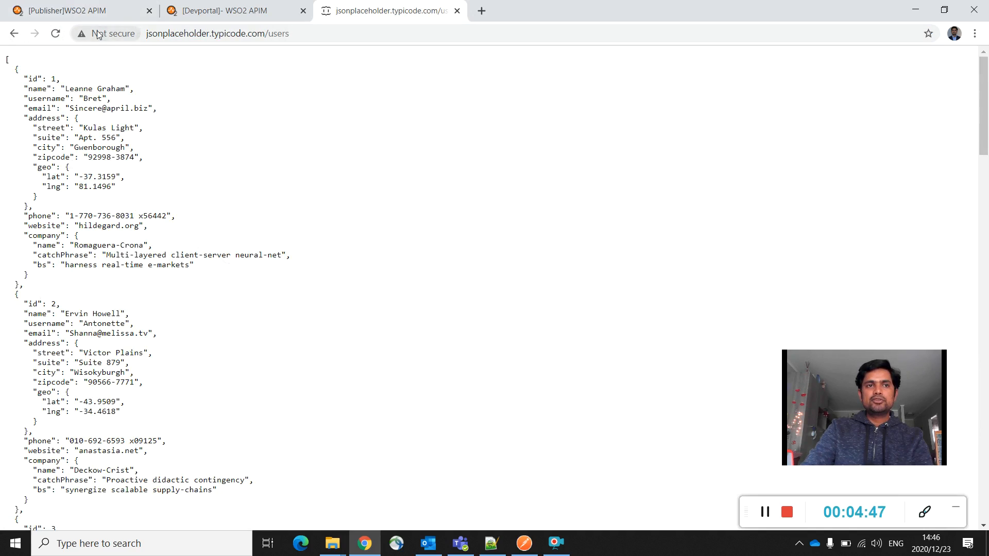
click(108, 17)
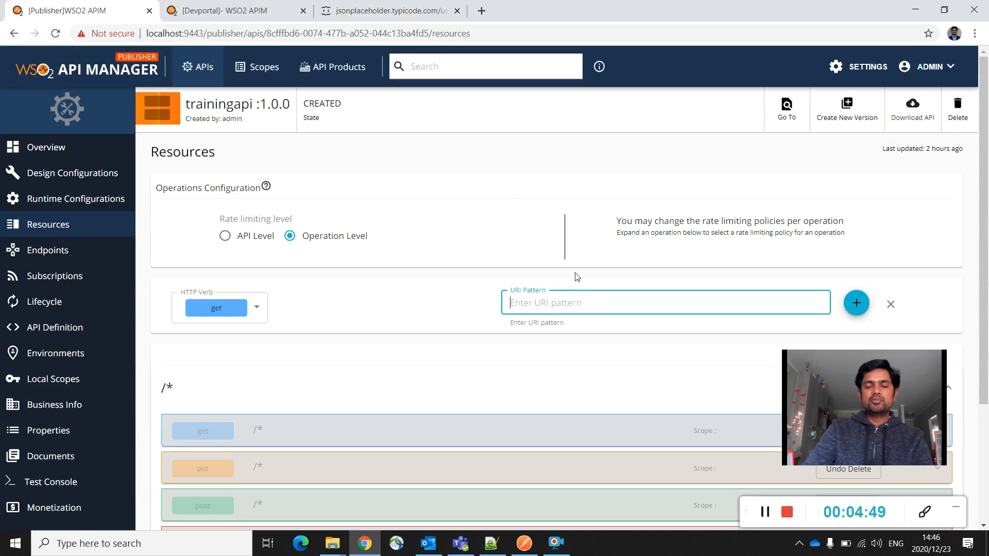
Step: Set the URI pattern to /users and add the new GET resource
text(/)
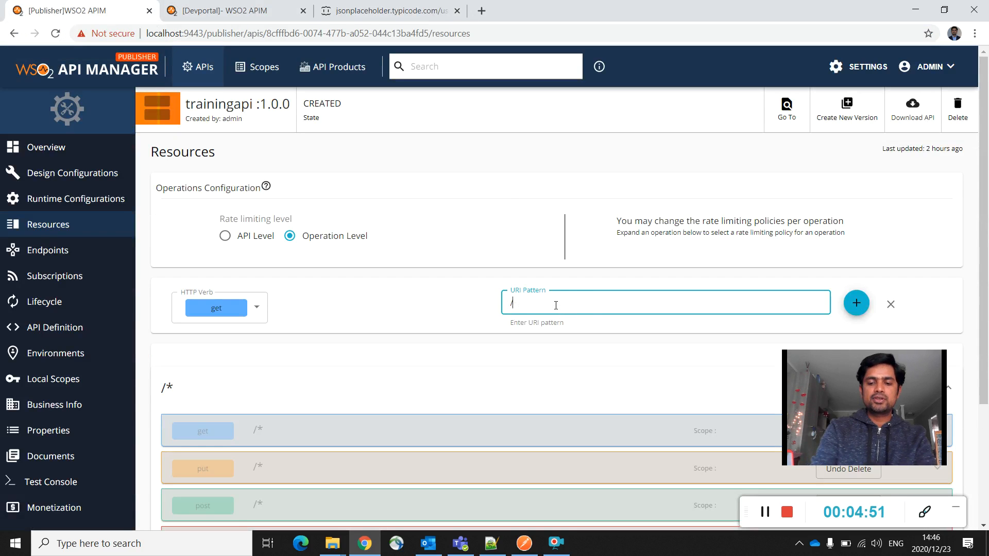
text(users)
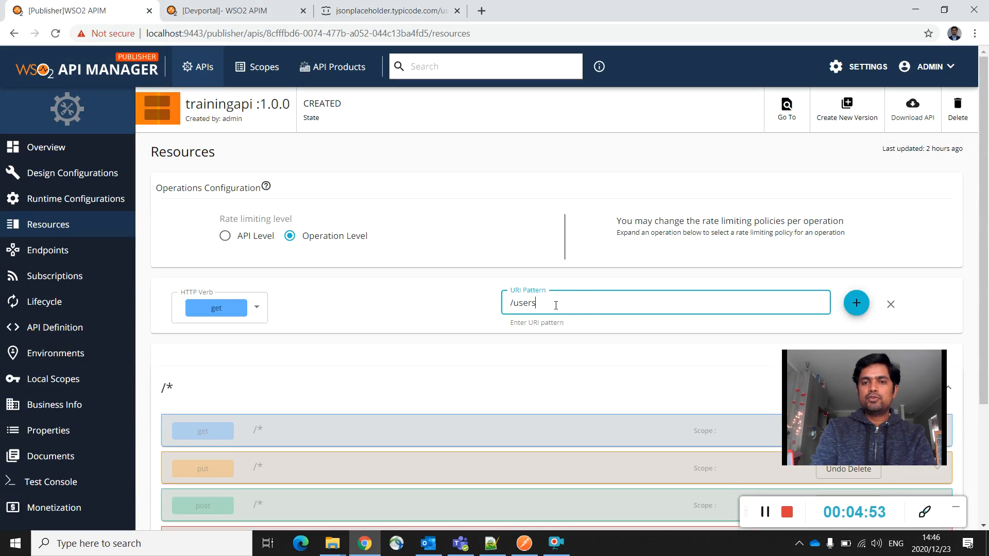
scroll(568, 304, down, 3)
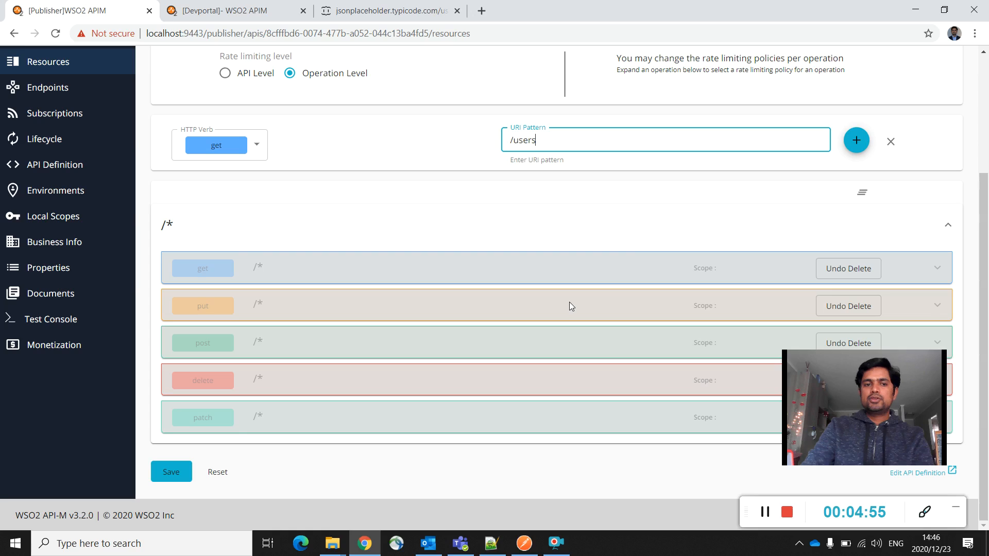
click(857, 140)
scroll(455, 448, down, 2)
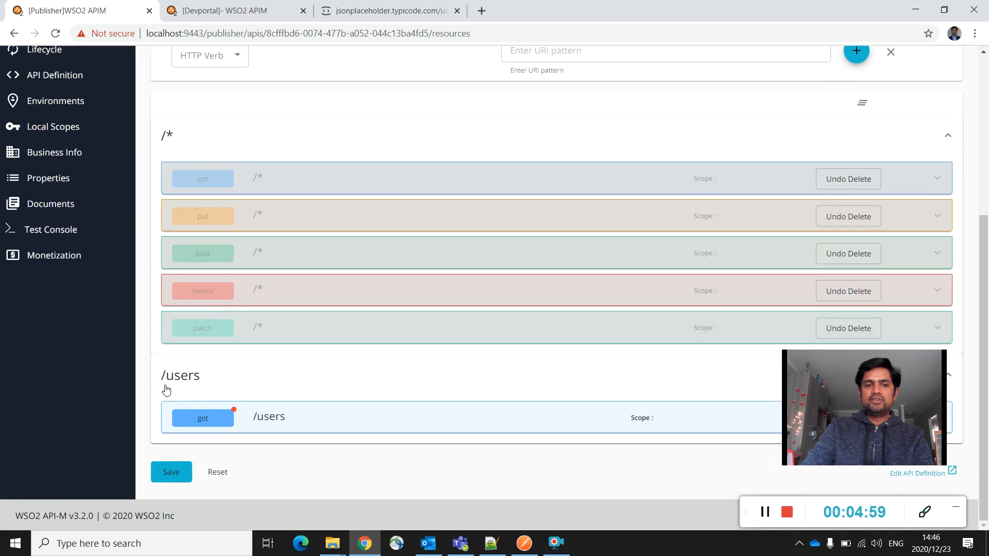
drag(808, 376, 665, 230)
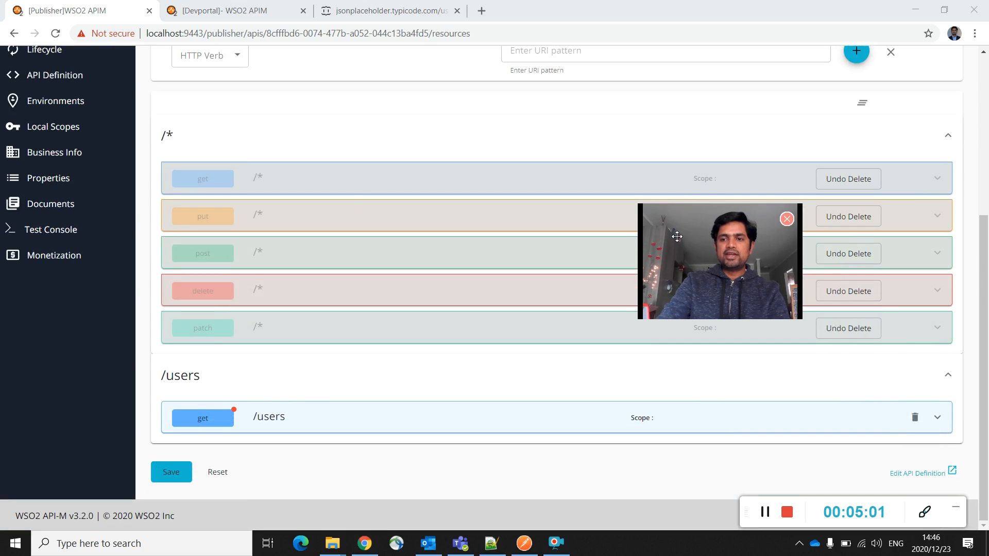
Step: Save the resource changes of trainingapi, keeping only the GET /users operation
click(173, 473)
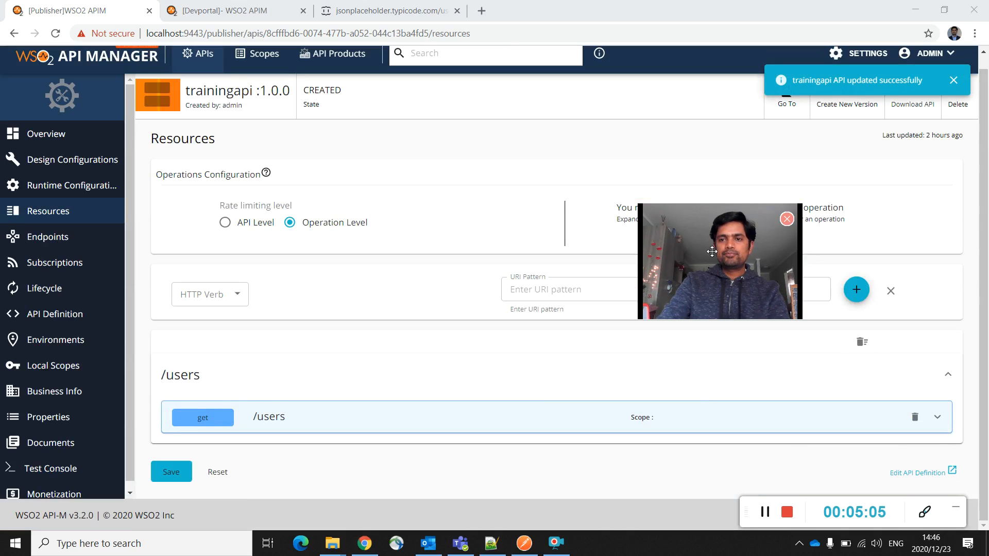
drag(714, 251, 842, 398)
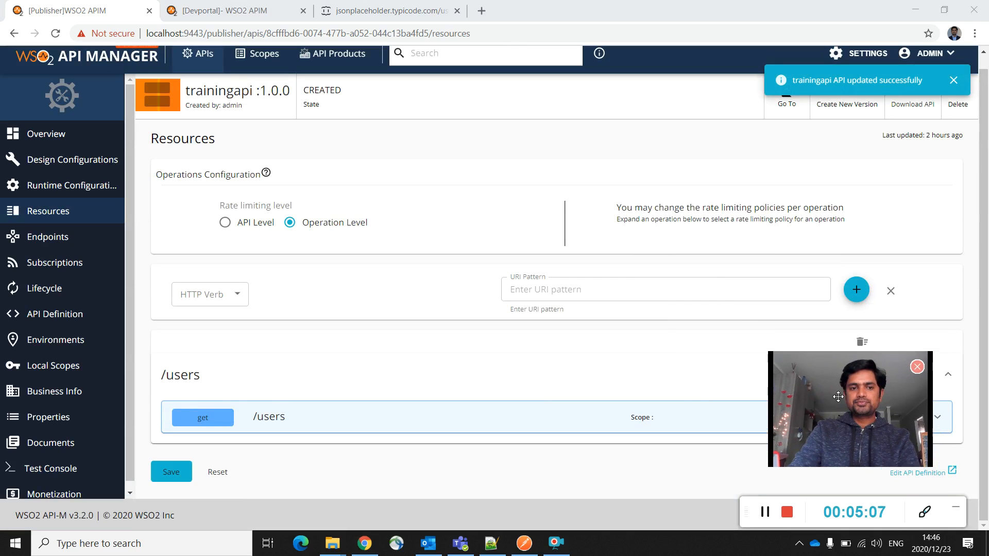
Step: Open the API's endpoint settings and try disabling the sandbox endpoint, leaving for the subscription settings without saving
click(62, 237)
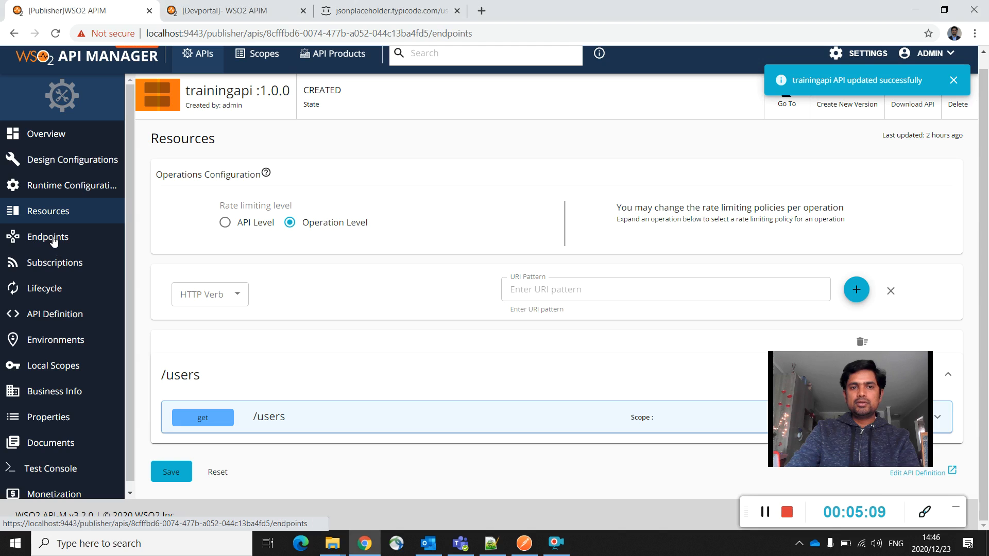
scroll(437, 278, down, 1)
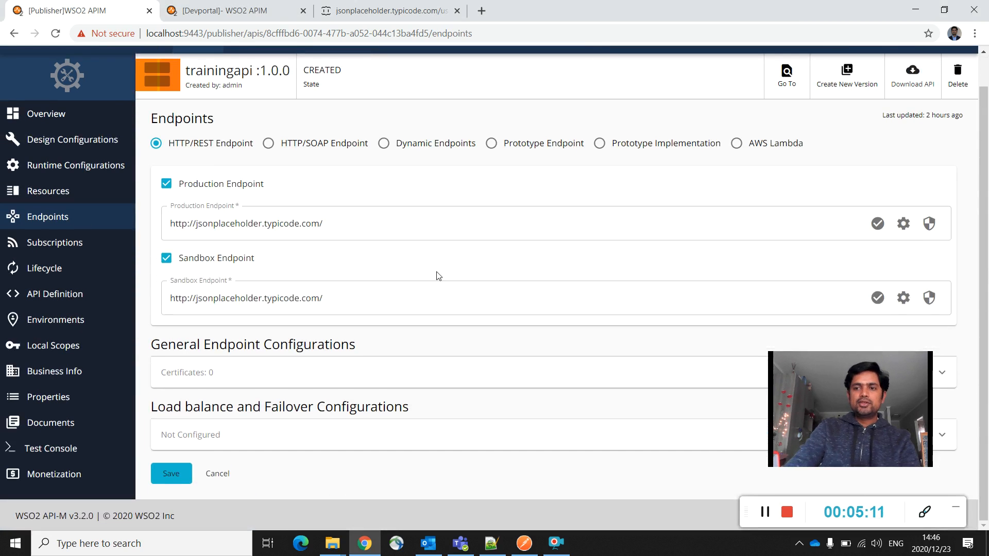
drag(824, 413, 855, 461)
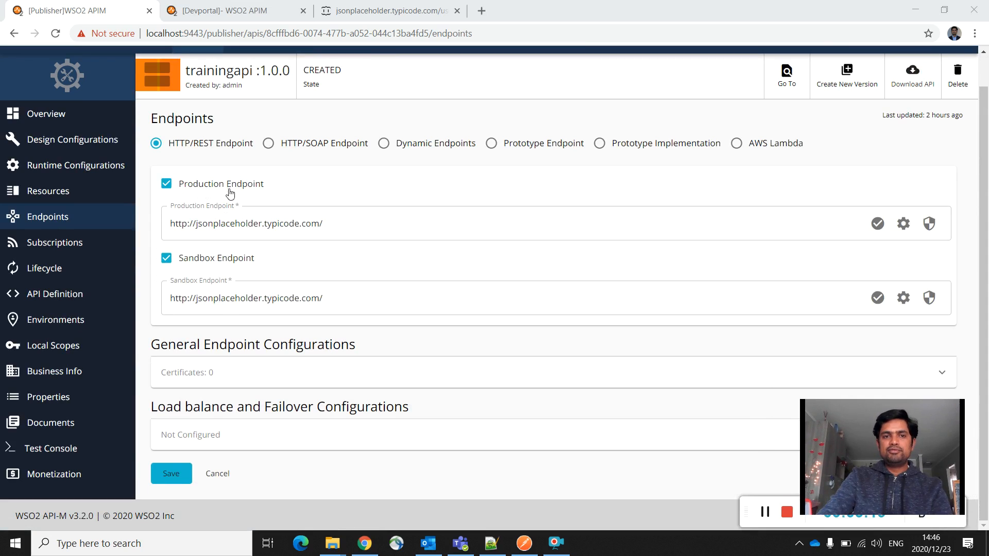
click(166, 257)
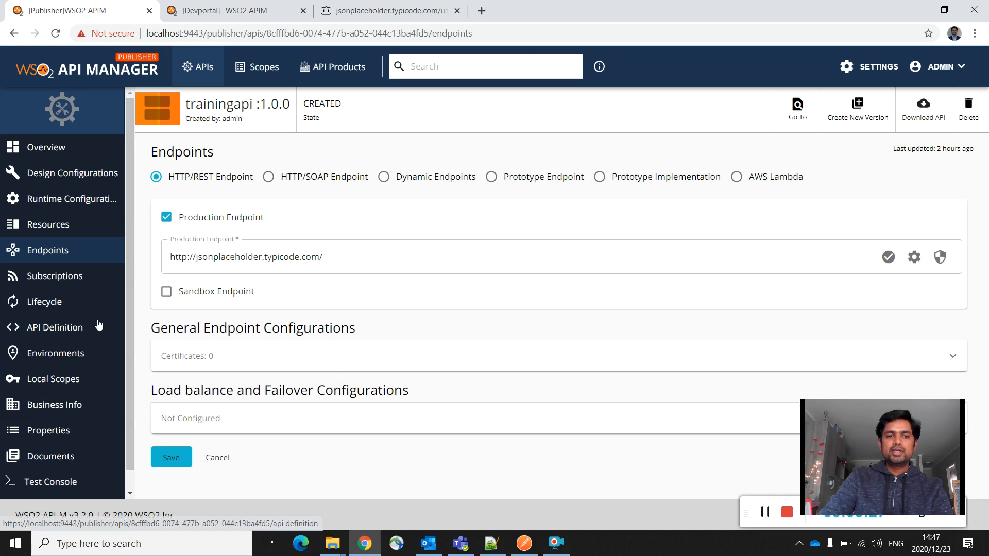
click(55, 277)
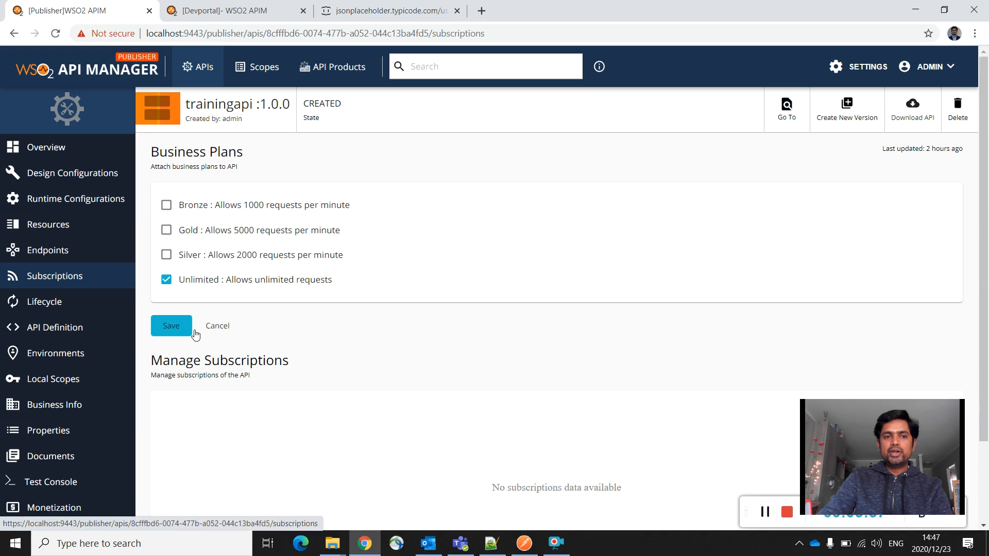
click(62, 255)
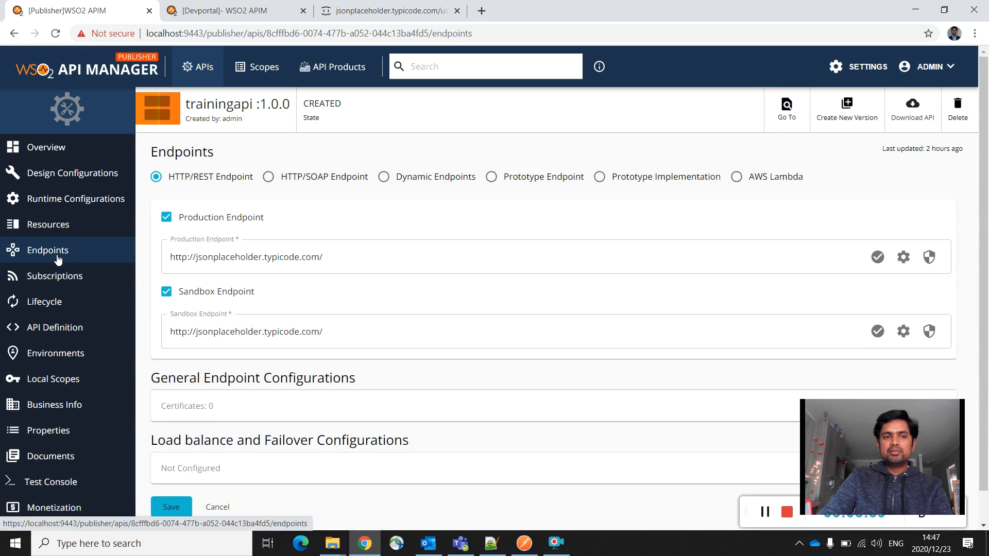
scroll(170, 443, down, 1)
click(171, 473)
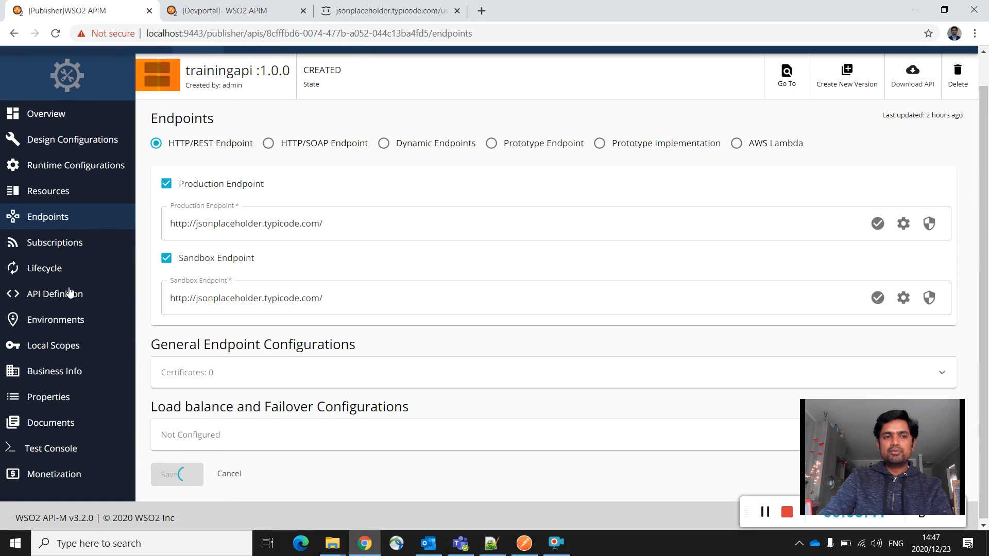
Step: Save the API's subscription settings with the Unlimited business plan
click(55, 277)
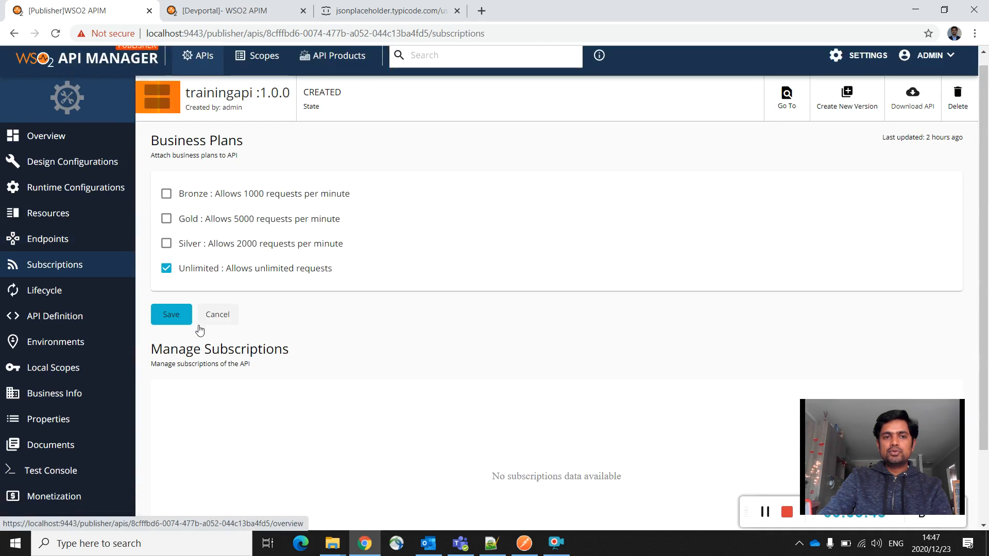
scroll(197, 327, down, 1)
click(164, 229)
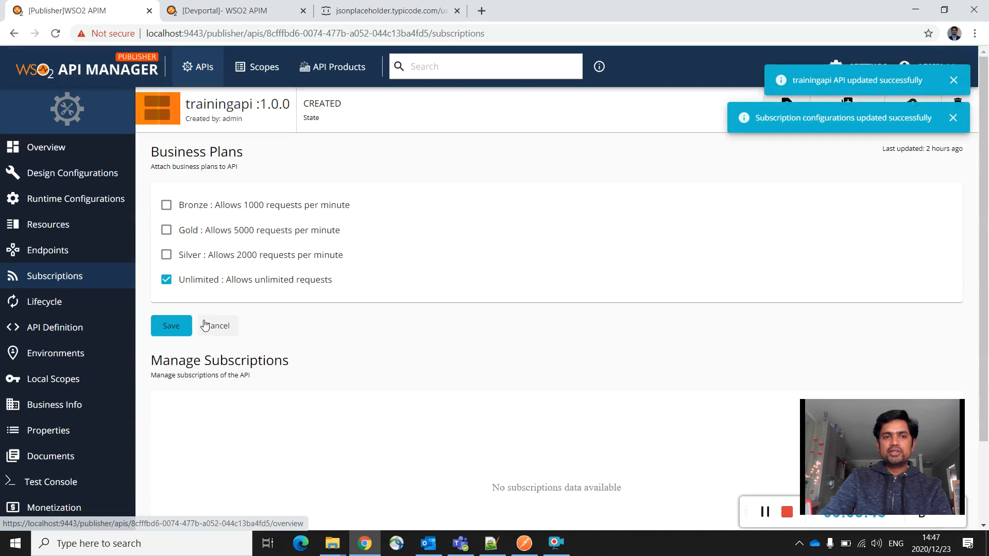
Step: Publish trainingapi from its lifecycle settings
click(58, 311)
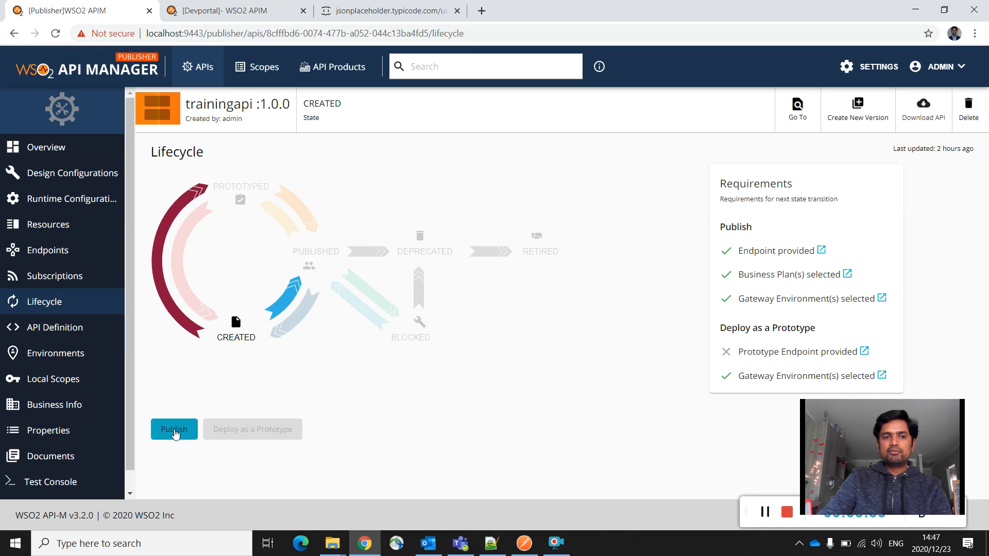
click(174, 430)
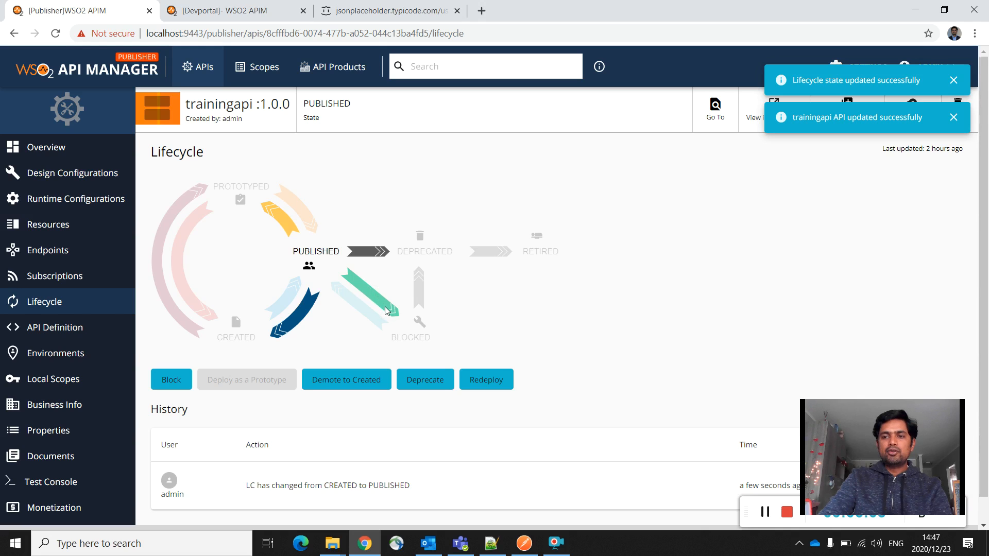
scroll(484, 344, down, 1)
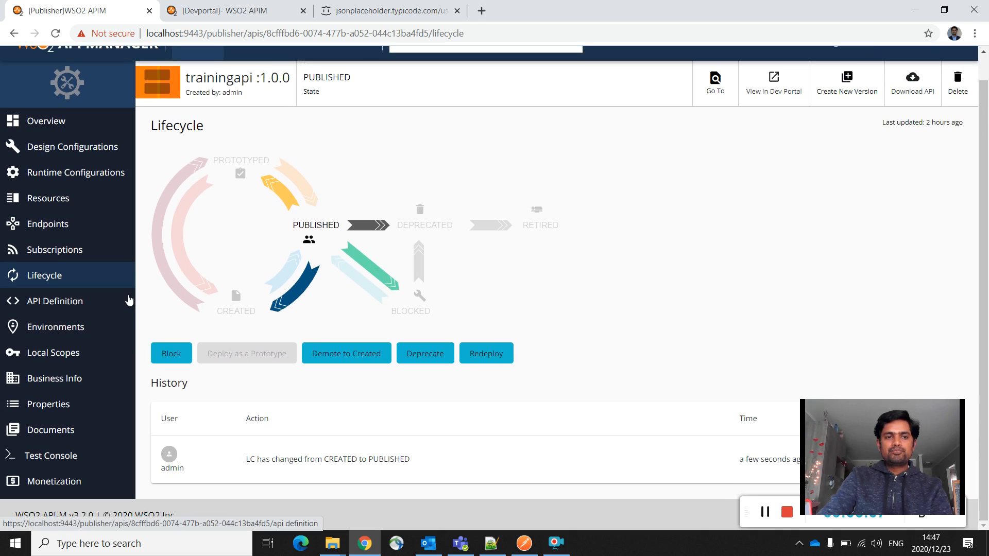
Step: Review the OpenAPI definition of trainingapi and open its documents page
click(61, 307)
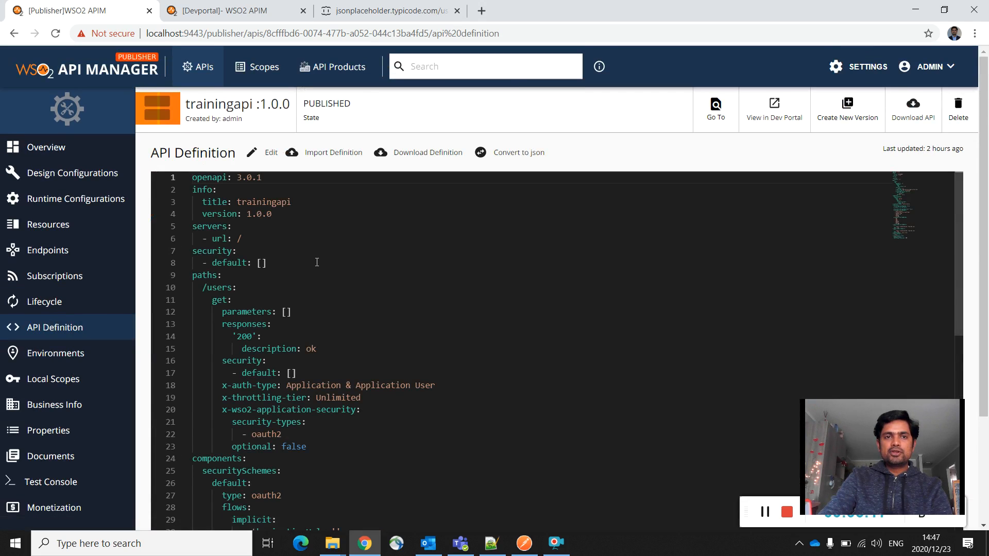
scroll(317, 263, down, 3)
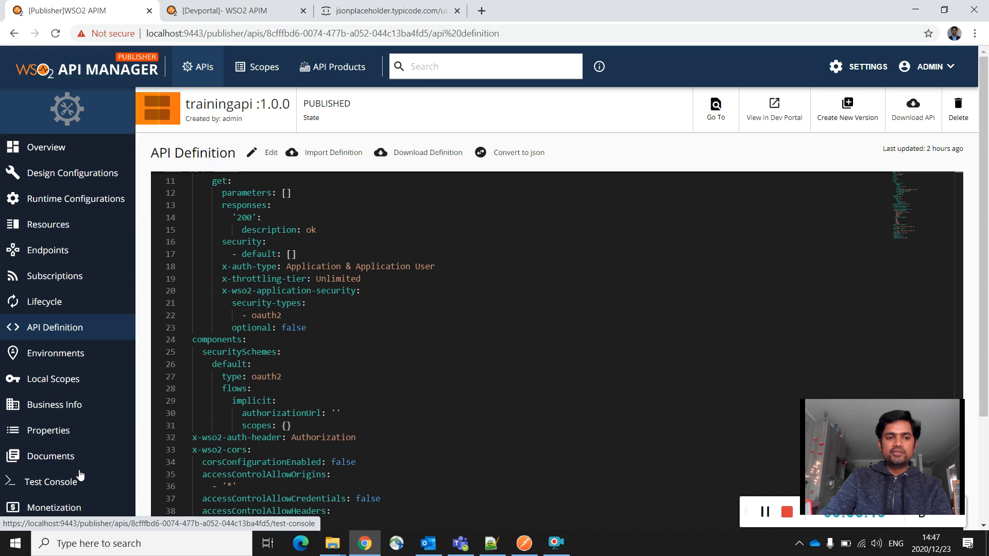
scroll(85, 469, down, 1)
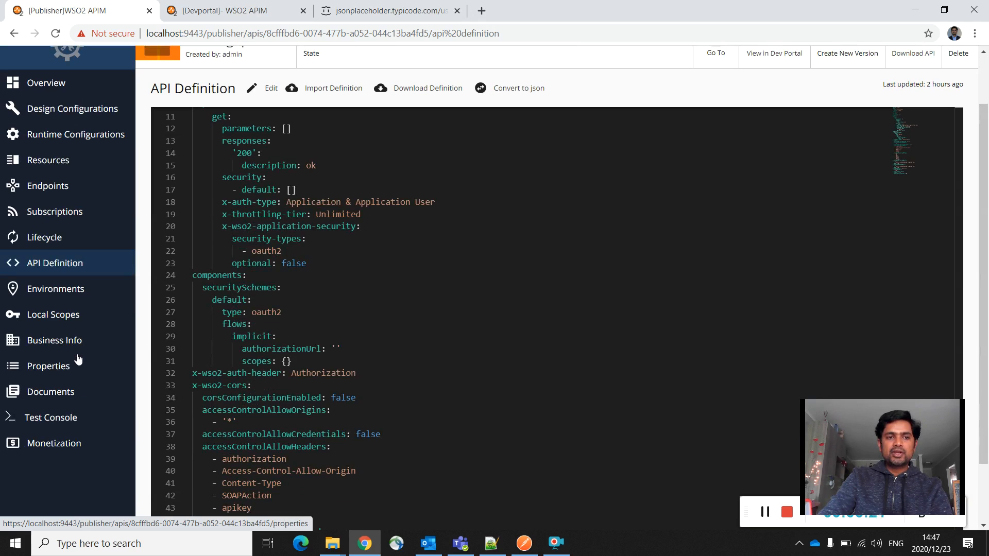
click(60, 397)
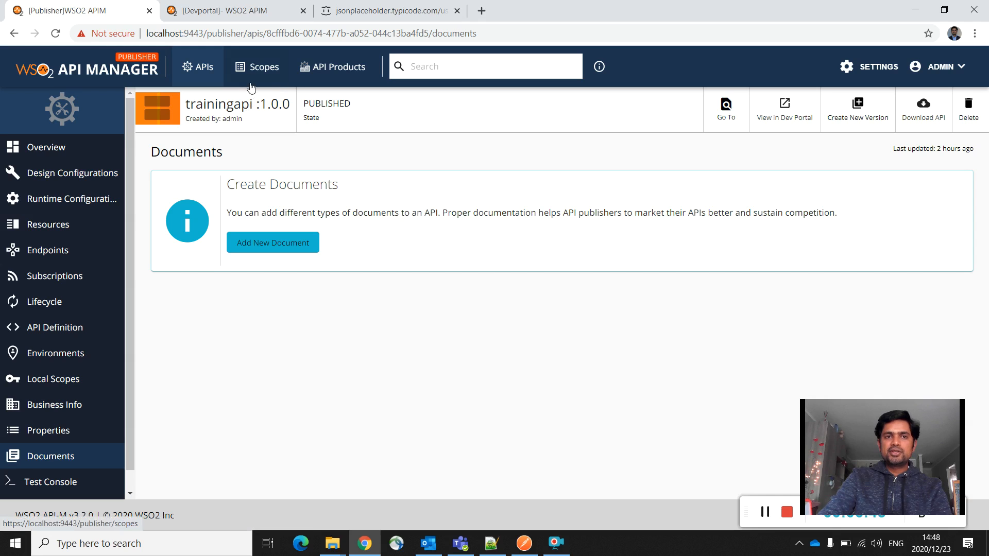
Step: Switch to the Developer Portal and load its API listing from localhost:9443/devportal
click(230, 14)
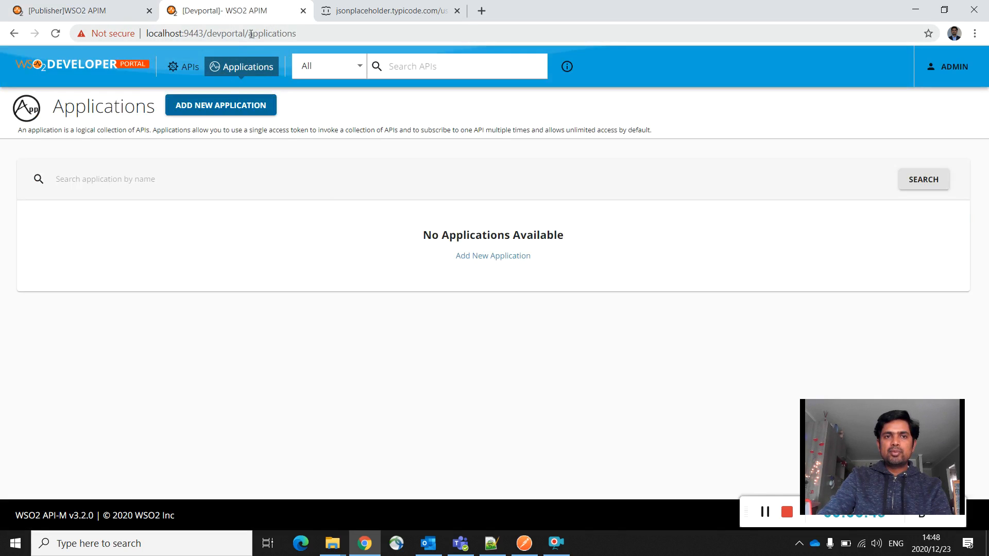
drag(246, 33, 381, 20)
key(BackSpace)
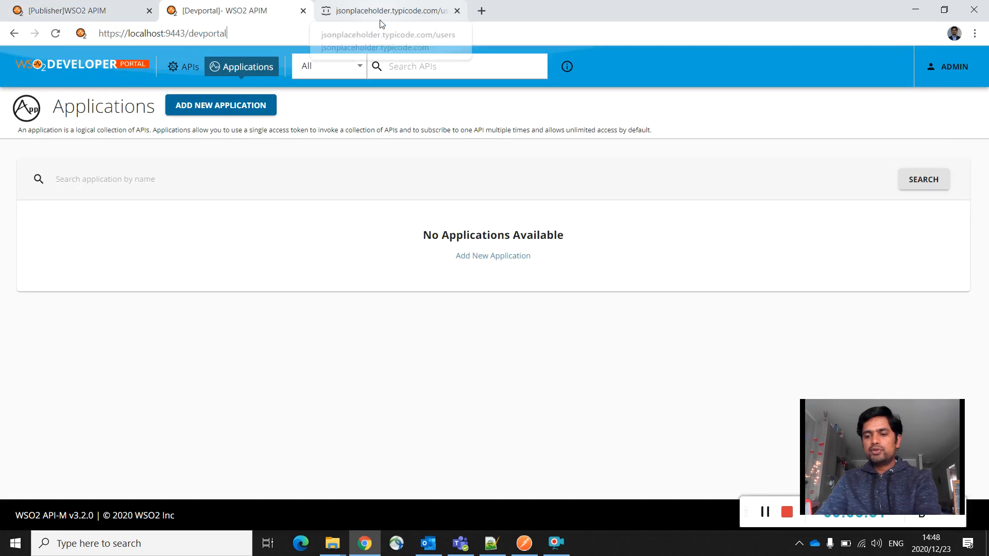
key(Return)
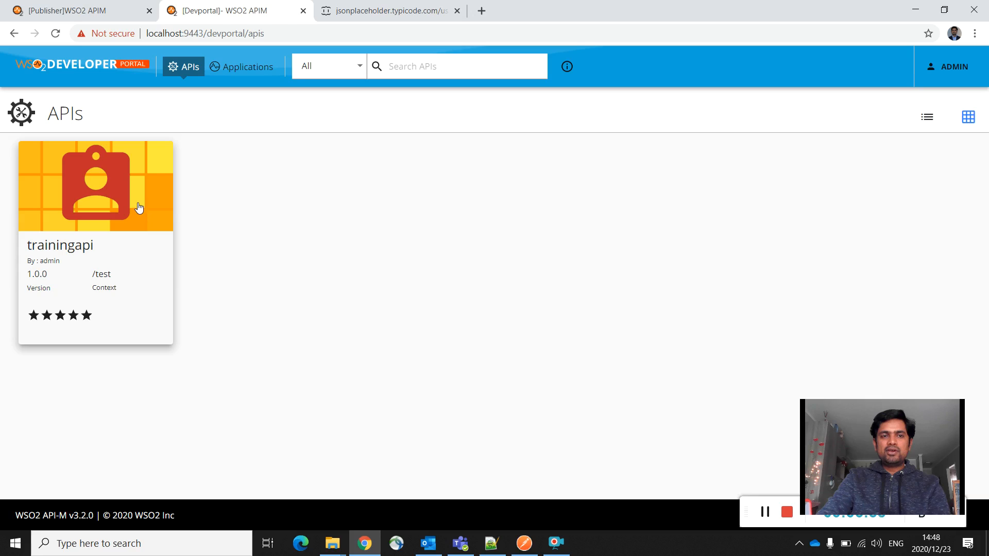
Step: Open trainingapi in the portal and examine its overview details, subscriptions and resources
click(138, 207)
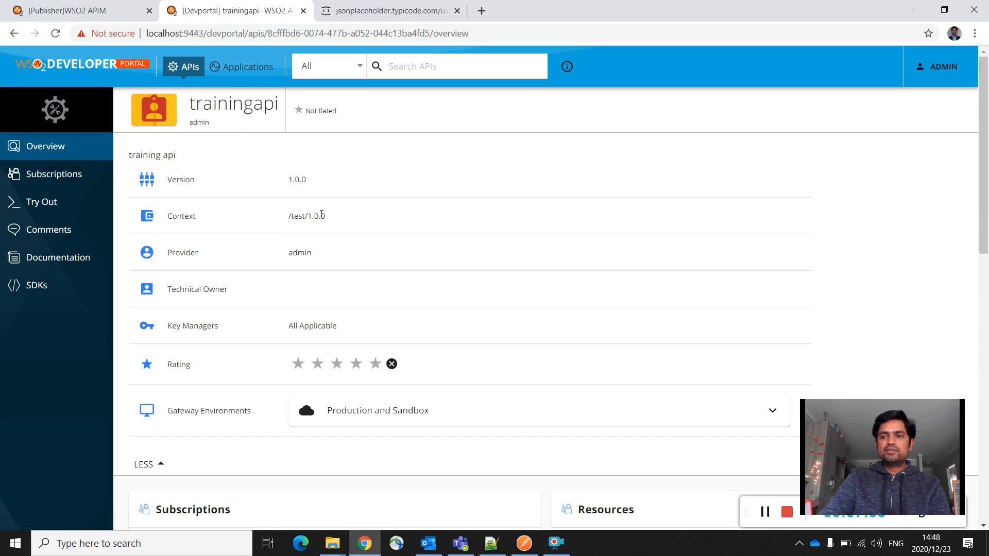
scroll(322, 215, down, 1)
scroll(353, 225, up, 1)
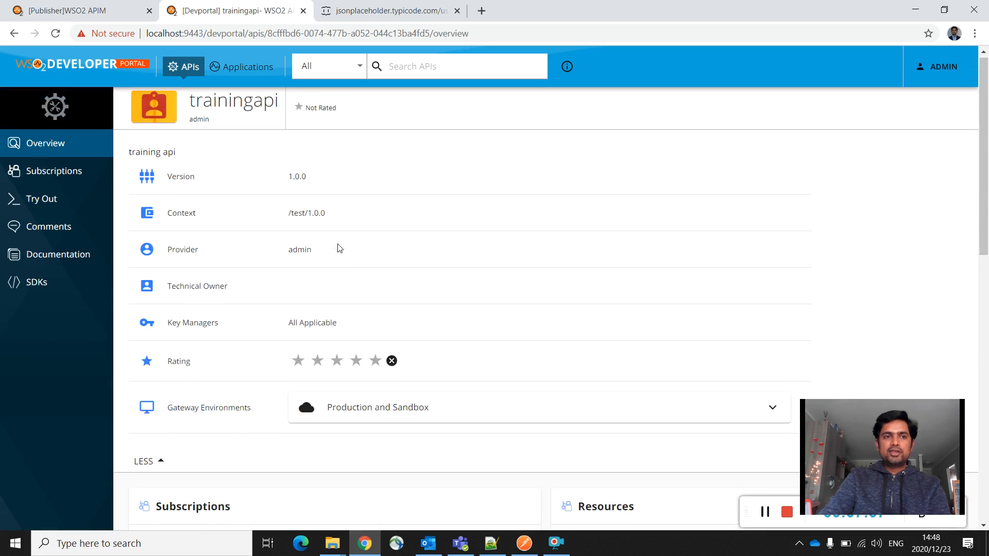
scroll(345, 247, down, 5)
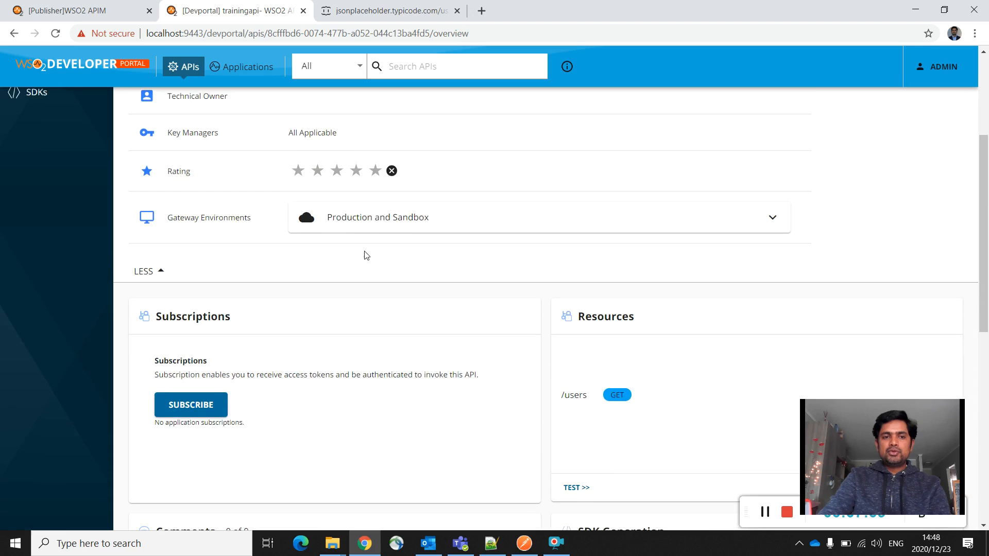
scroll(375, 279, down, 2)
scroll(374, 278, up, 2)
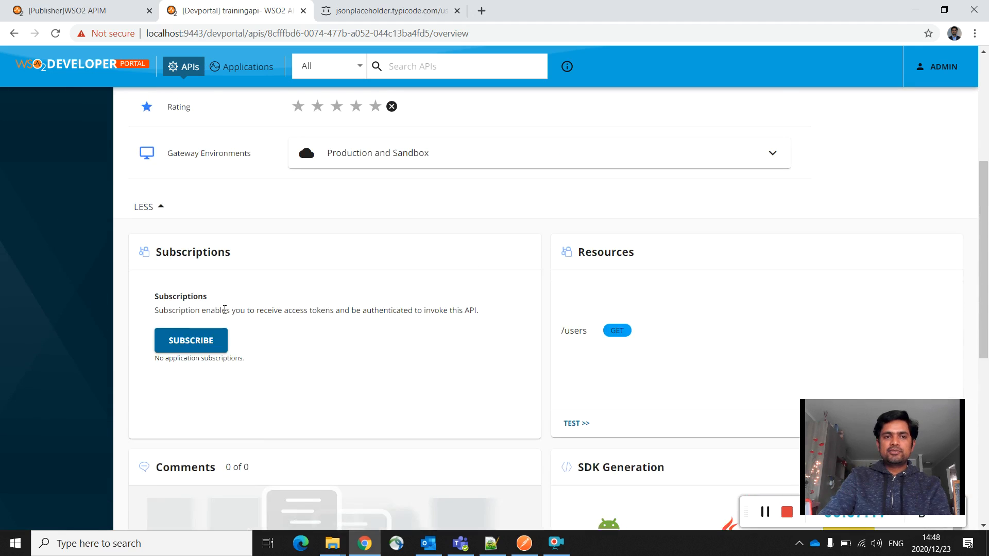
Step: Start the subscription and key generation wizard for trainingapi and name the new application trialsubscription
click(194, 351)
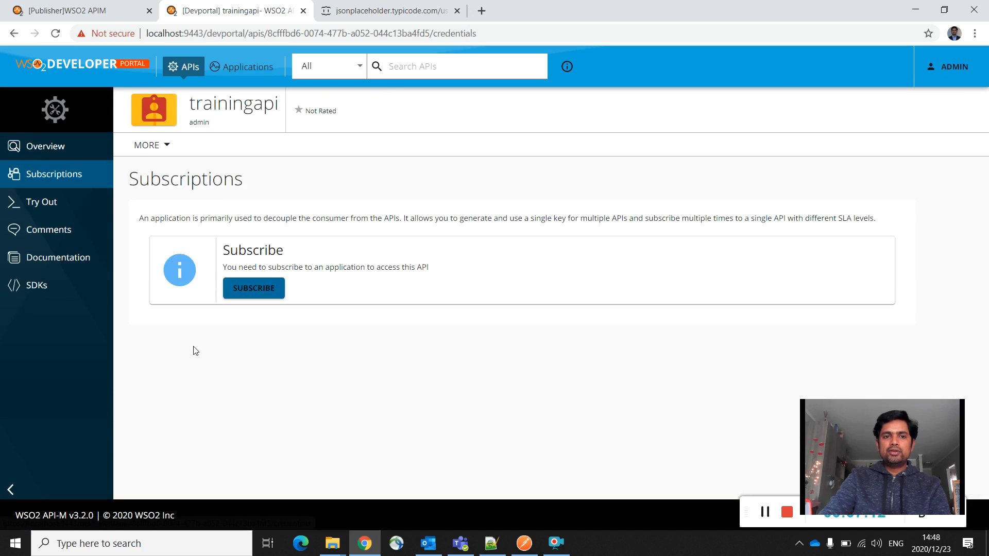
click(254, 288)
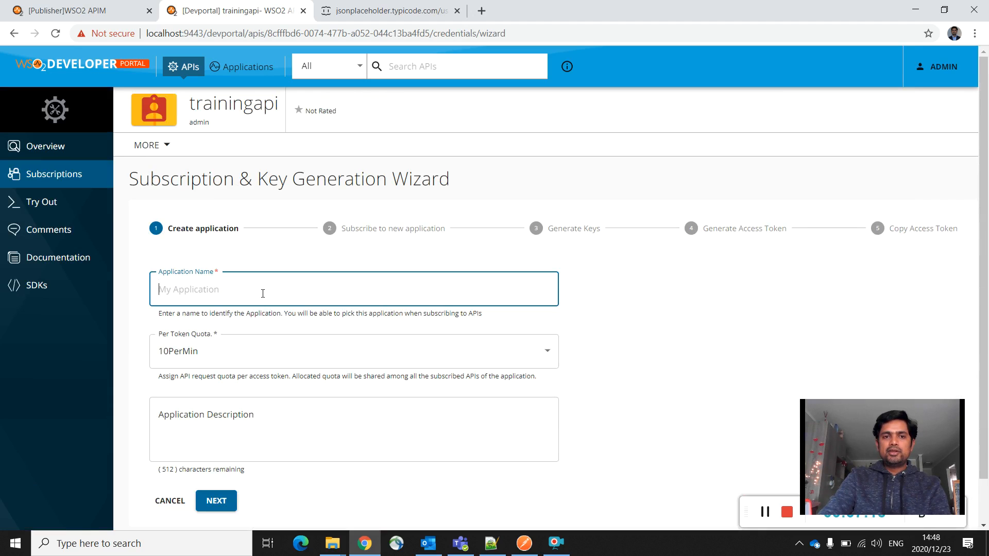
text(trialsubsc)
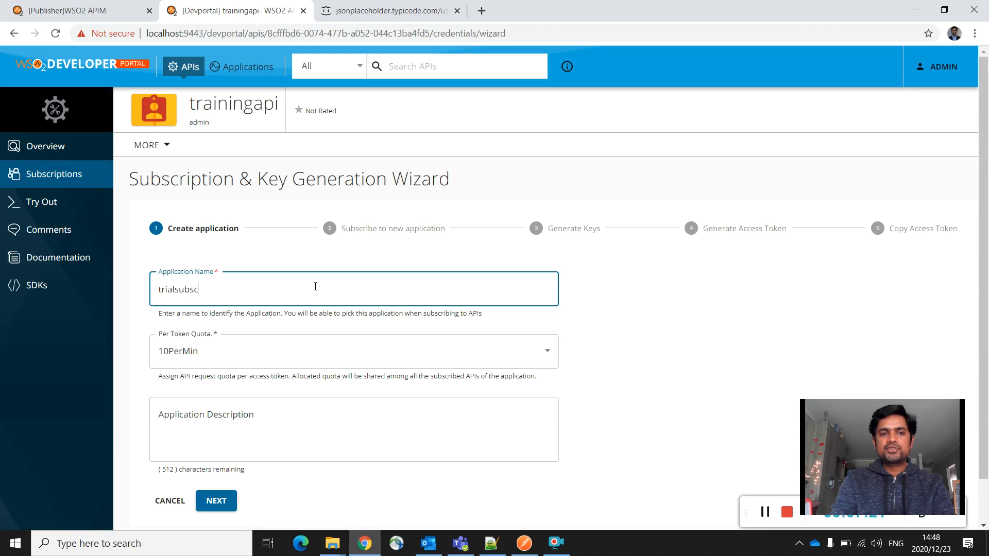
text(riptio)
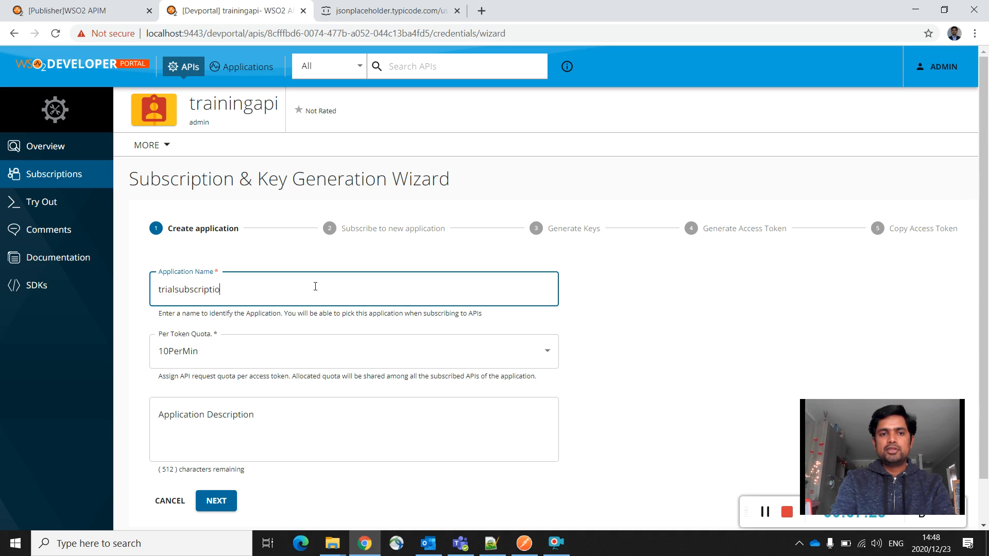
text(n)
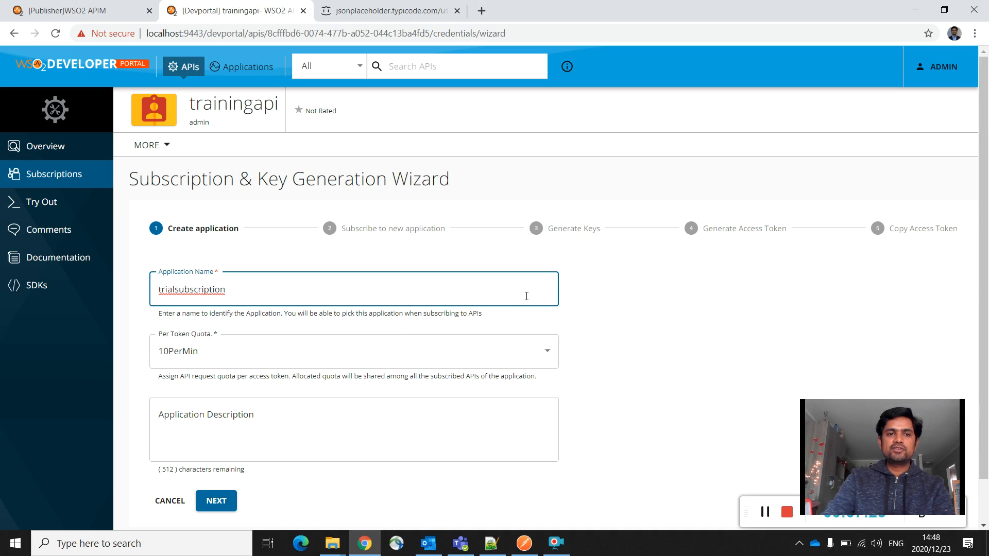
Step: Set the new application's per token quota to 50PerMin
scroll(586, 303, down, 1)
click(549, 332)
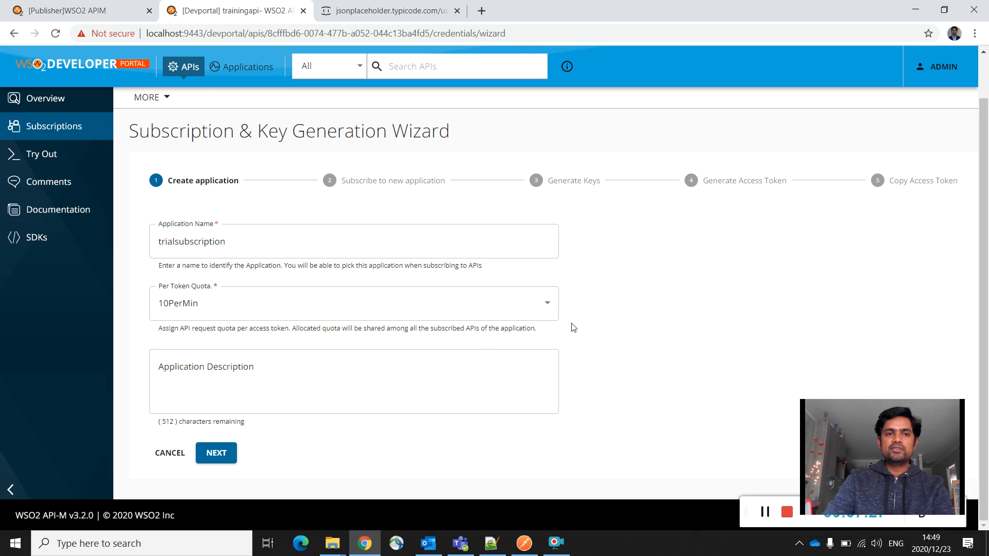
click(239, 311)
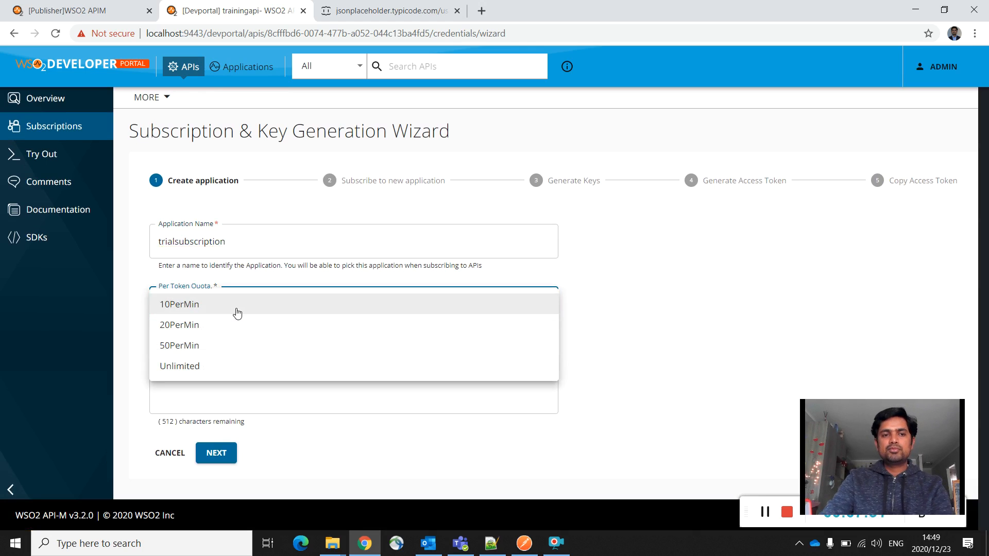
click(211, 344)
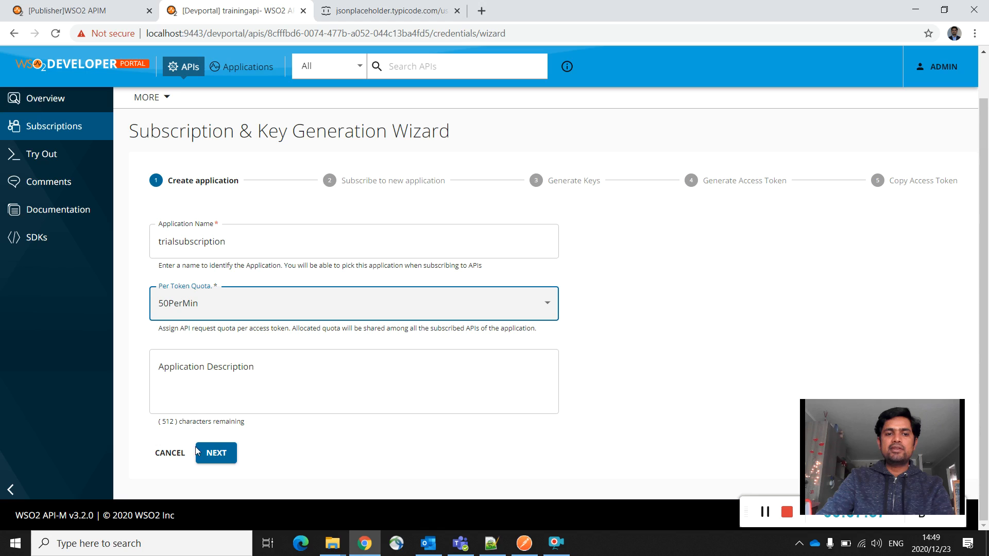
Step: Create the trialsubscription application and subscribe it to trainingapi with the Unlimited throttling policy
click(216, 456)
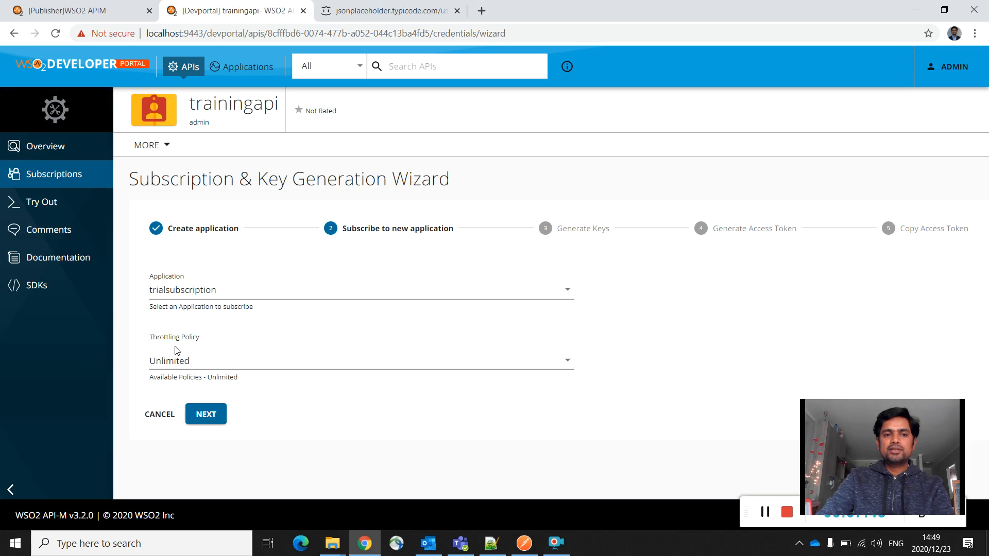
click(219, 418)
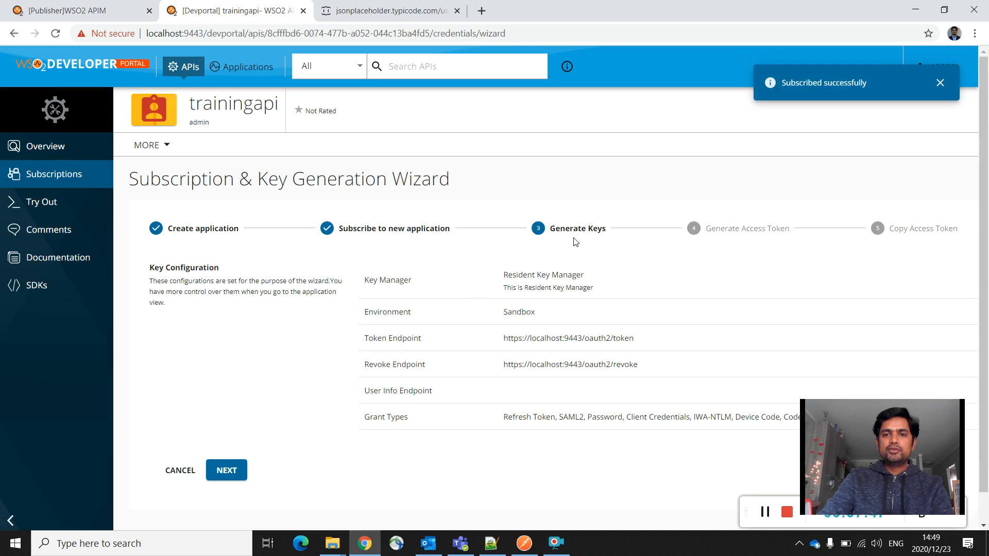
Step: Generate the sandbox keys and access token without scopes, copy the access token, and finish the wizard
scroll(576, 242, down, 1)
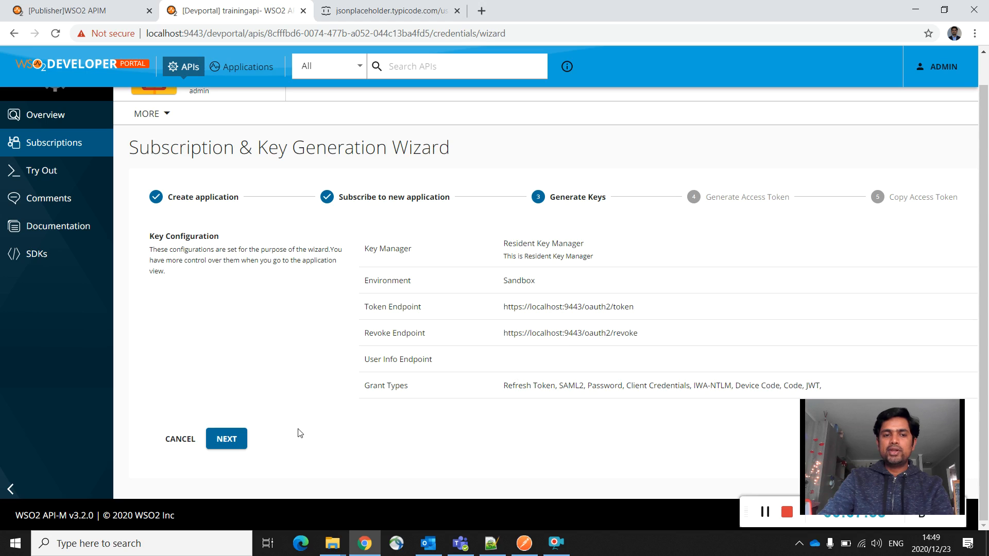
click(223, 447)
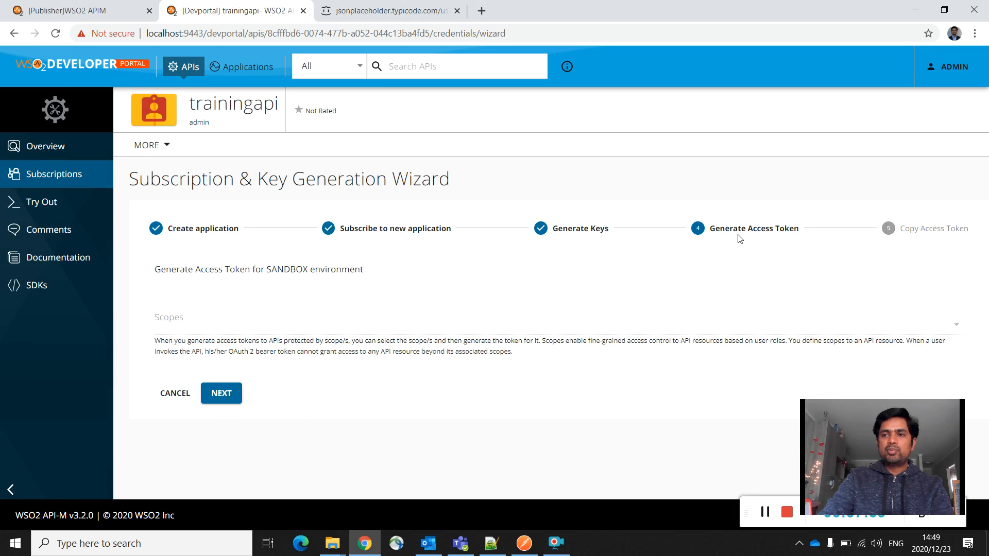
click(222, 396)
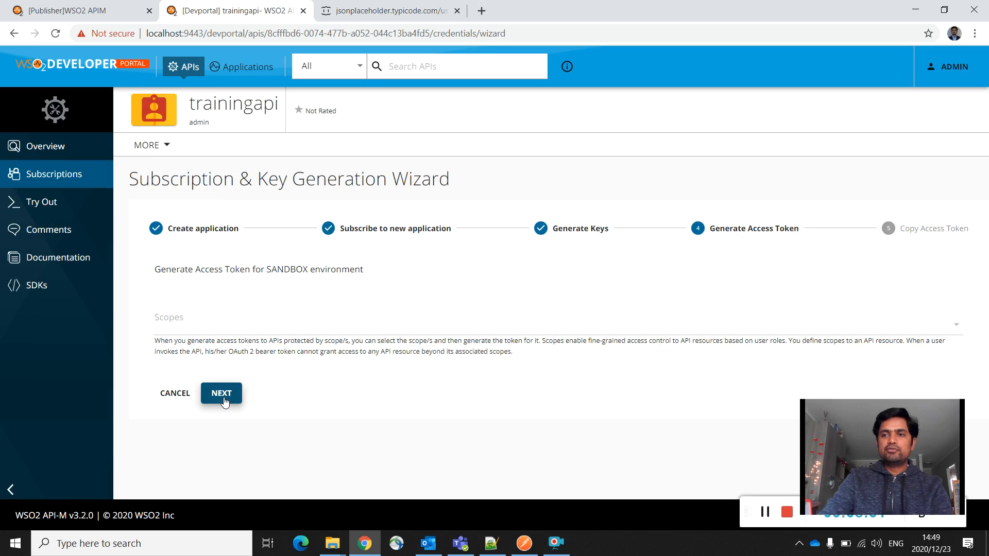
scroll(484, 253, down, 1)
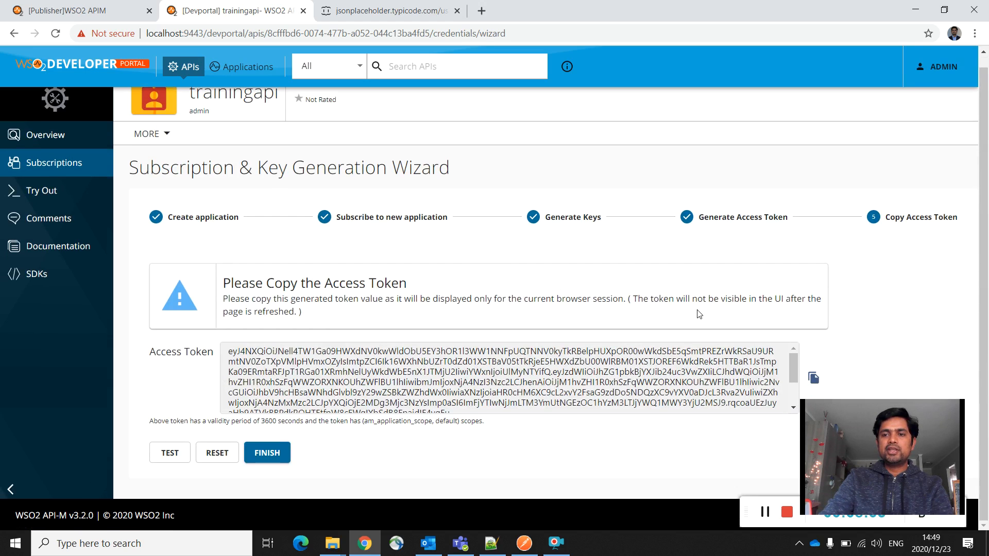
click(820, 383)
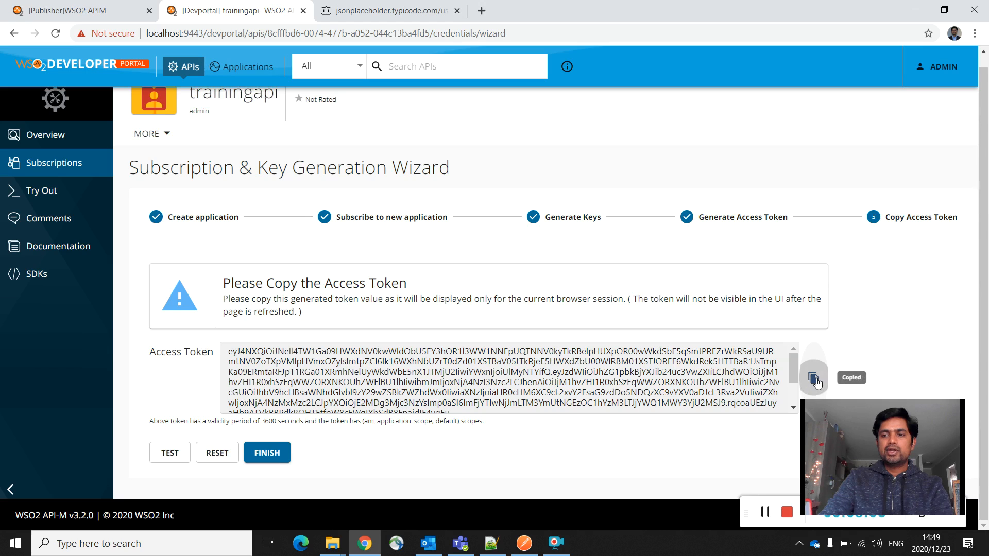
click(258, 460)
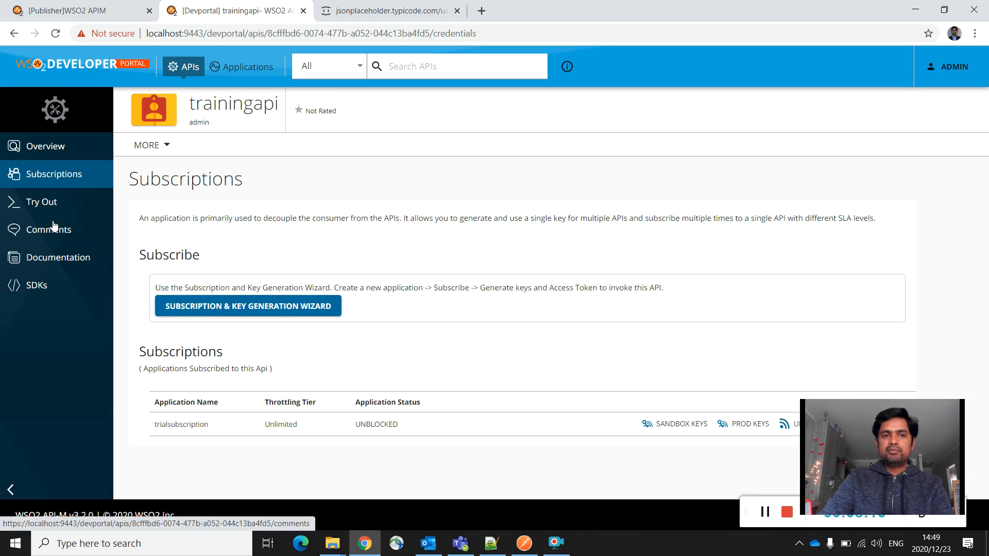
Step: Open the try-out console for trainingapi and get a test key for trialsubscription using OAuth and the Sandbox key type
click(40, 206)
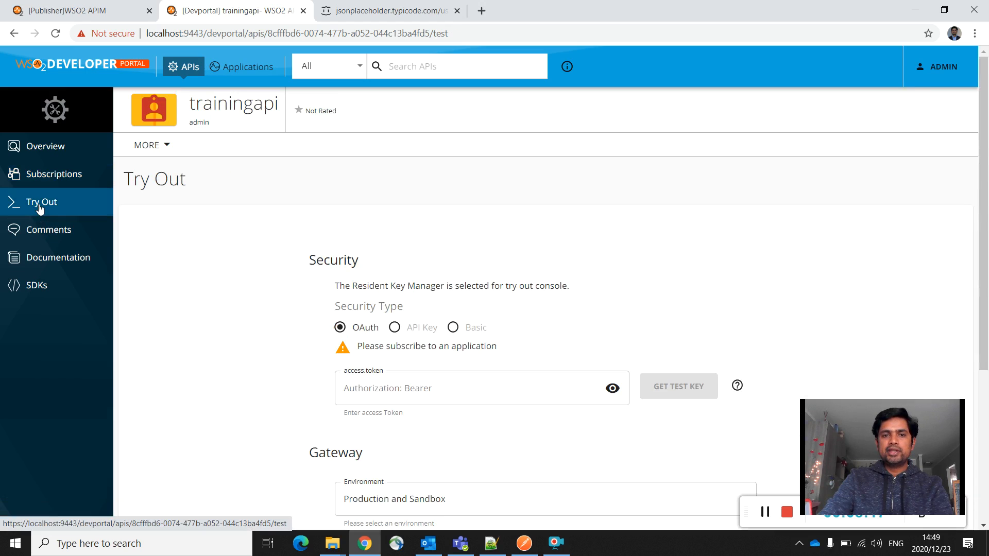
scroll(457, 216, down, 3)
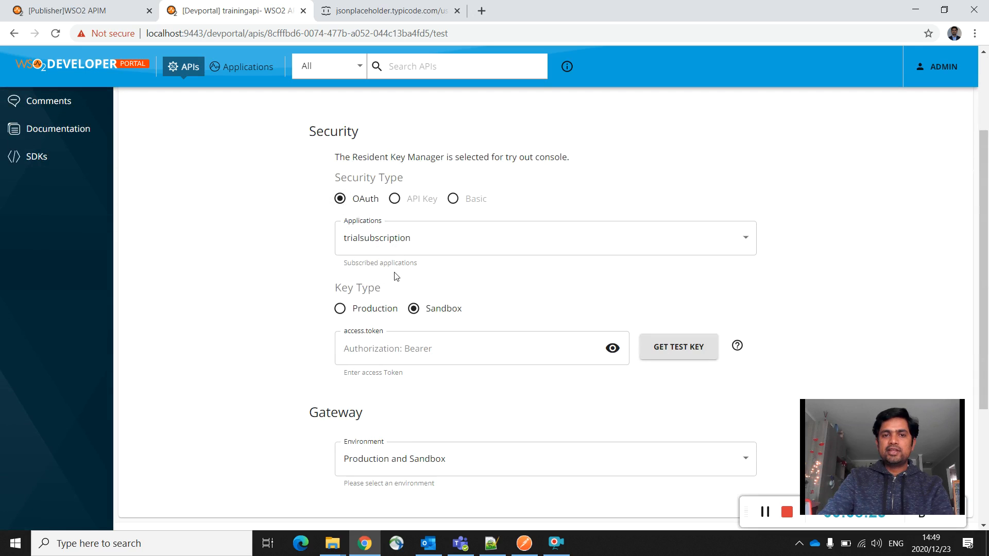
scroll(539, 316, down, 2)
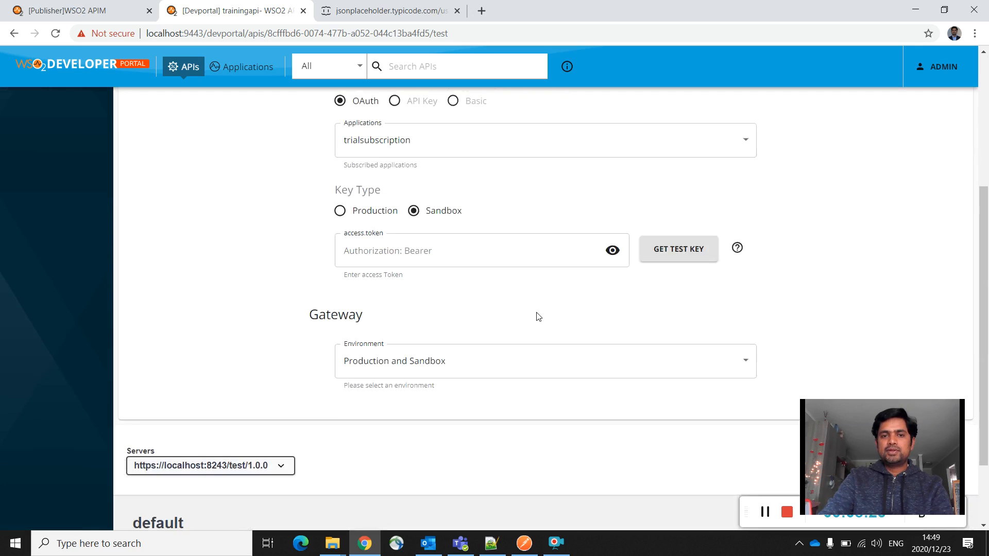
scroll(538, 317, down, 1)
click(341, 180)
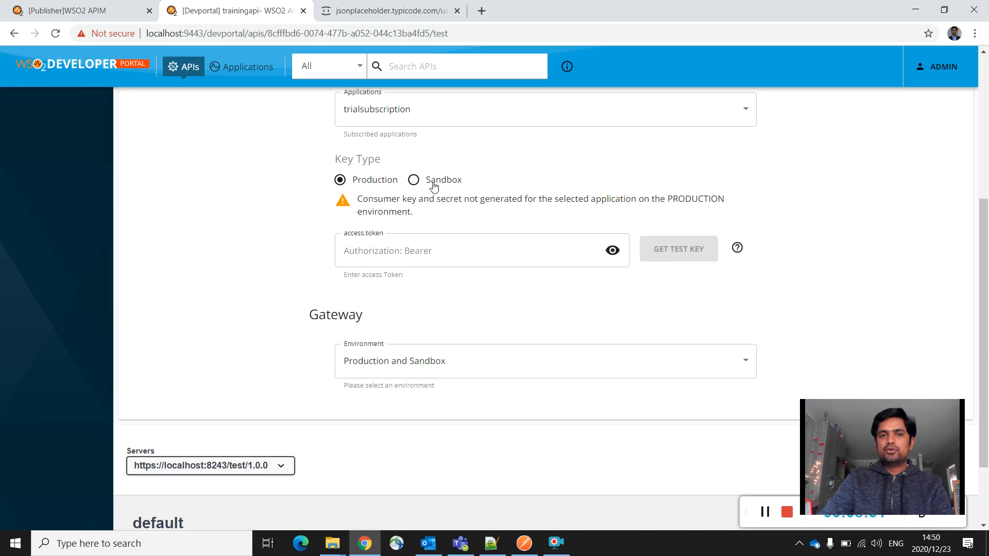
click(413, 180)
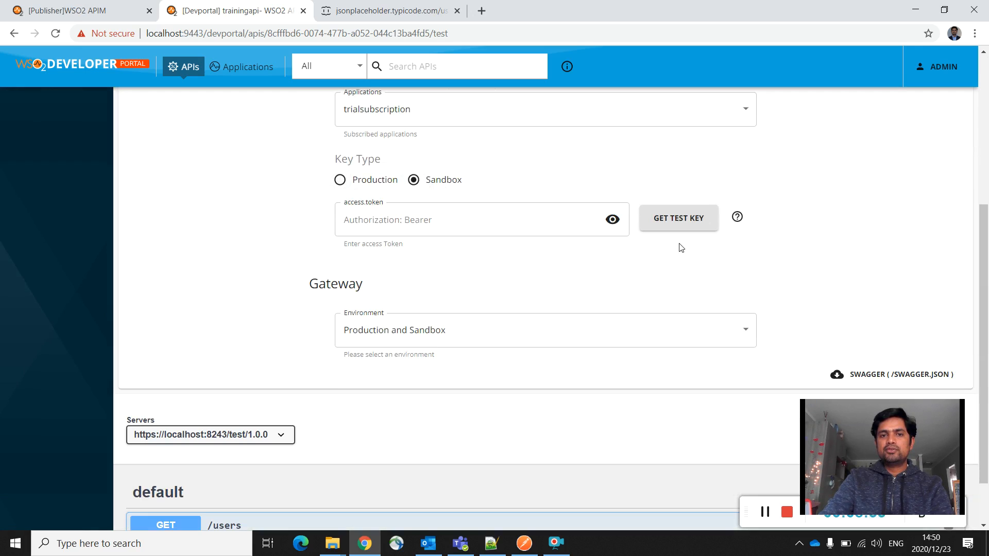
click(669, 227)
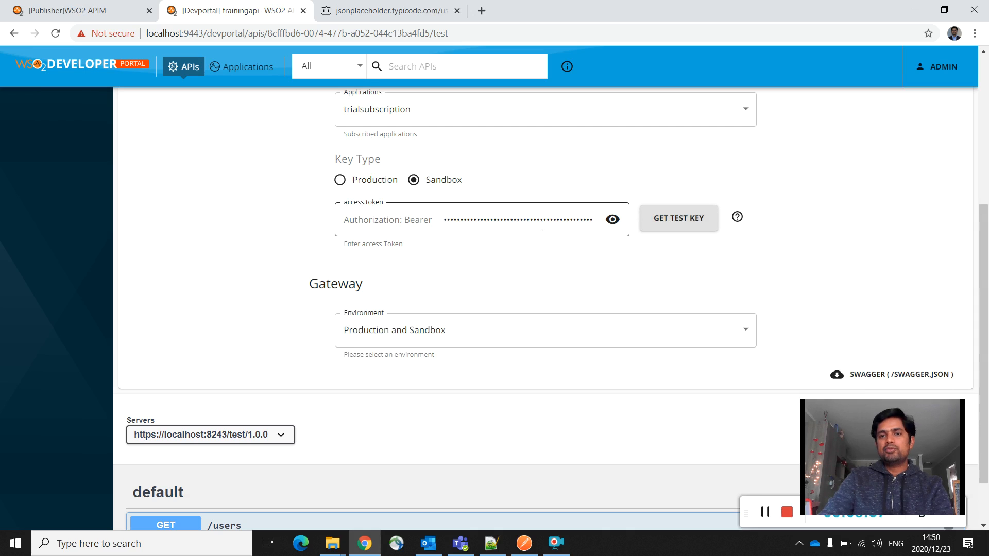
Step: Expand the GET /users resource in the try-out console and execute the request
scroll(531, 271, down, 2)
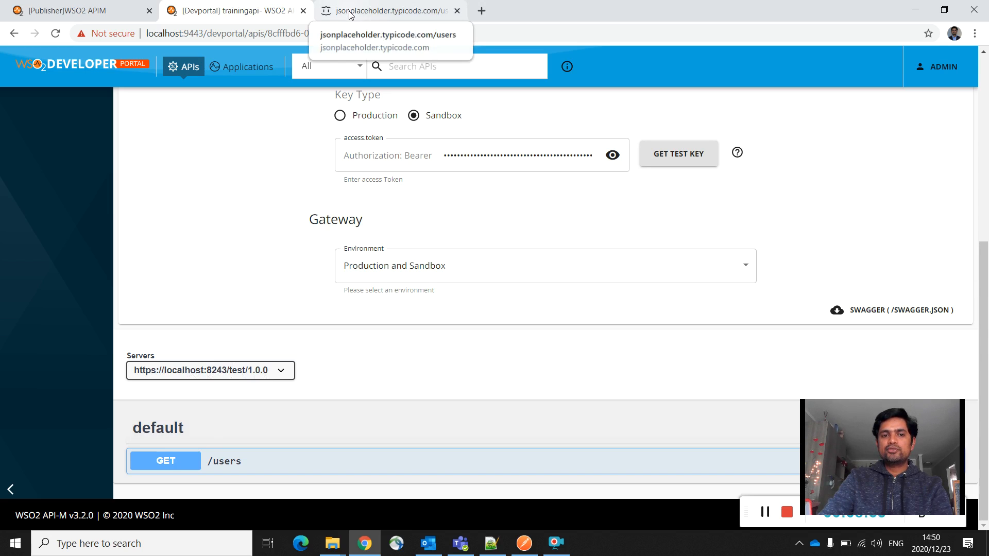
click(170, 472)
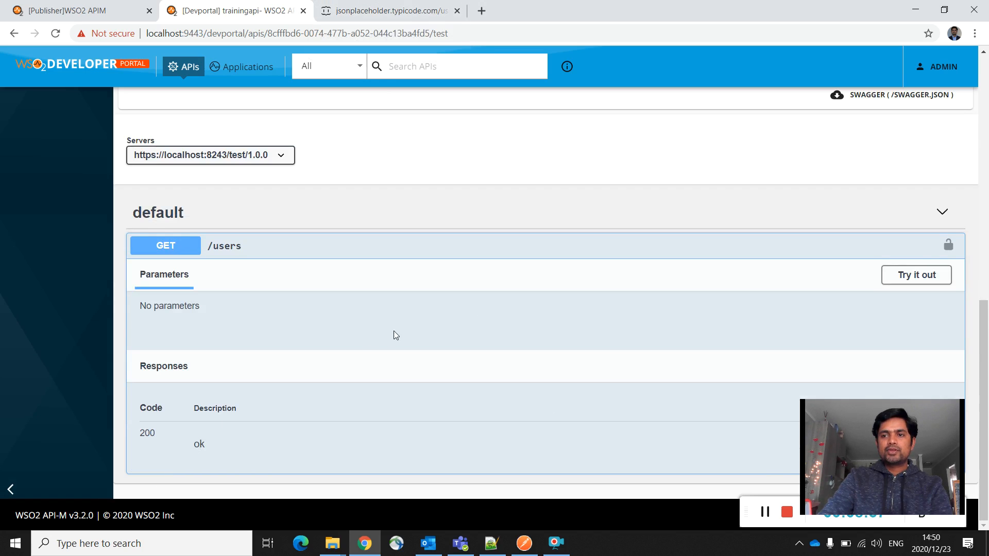
click(910, 275)
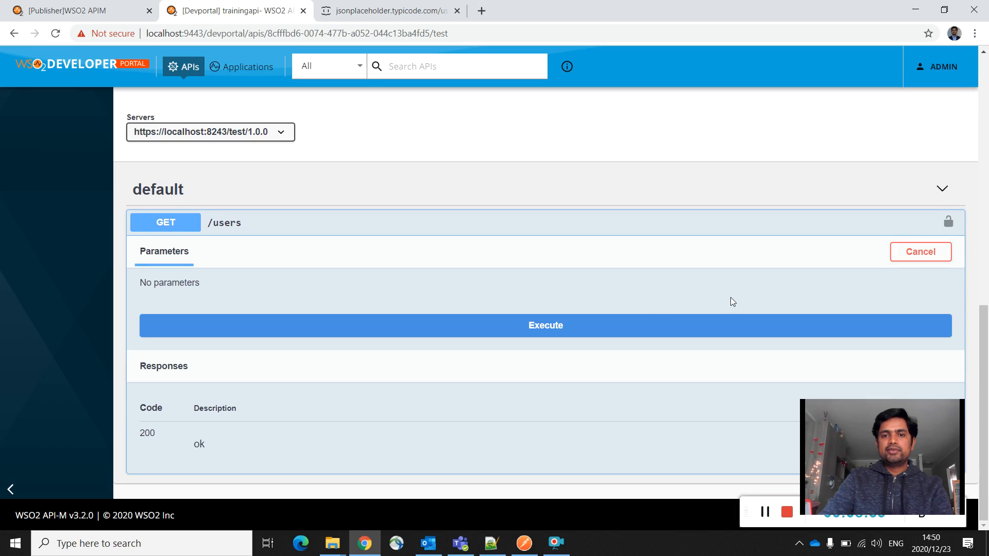
click(571, 333)
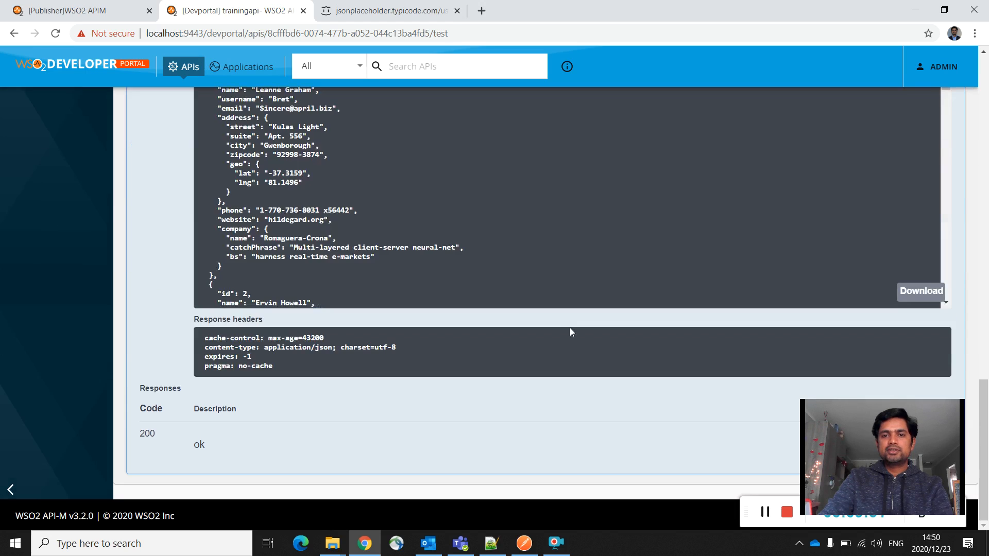
Step: Compare the first user record in the response body with the data at jsonplaceholder.typicode.com/users
scroll(412, 283, up, 3)
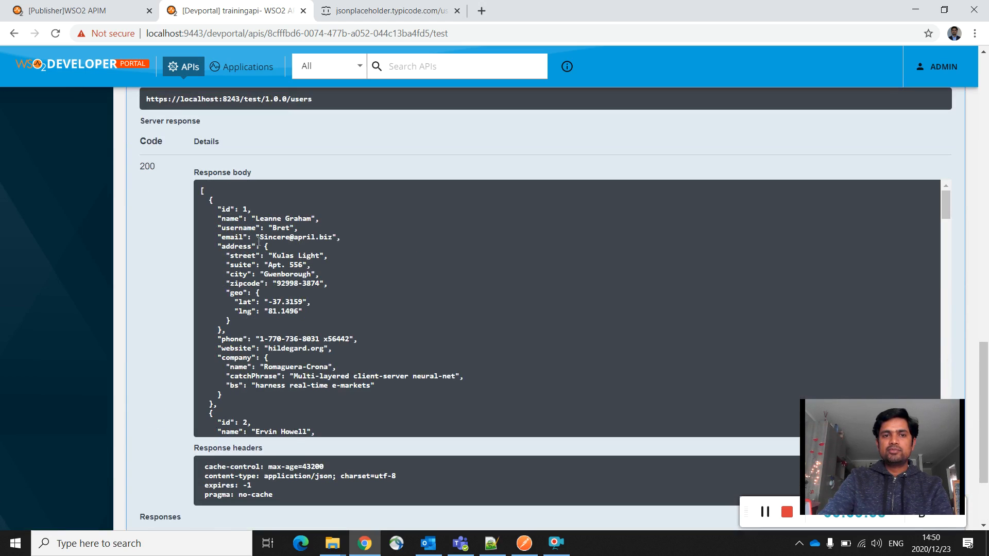
drag(267, 220, 308, 254)
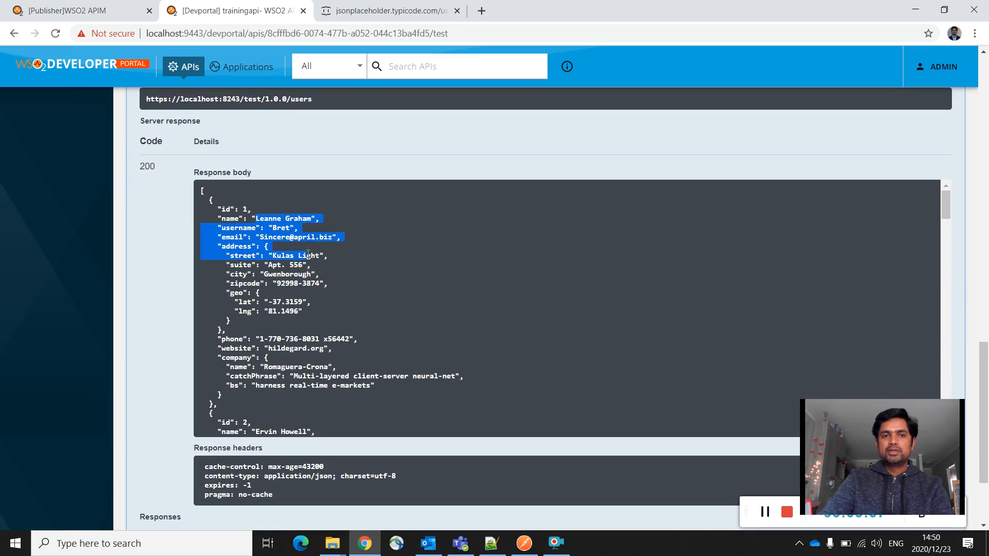
click(333, 297)
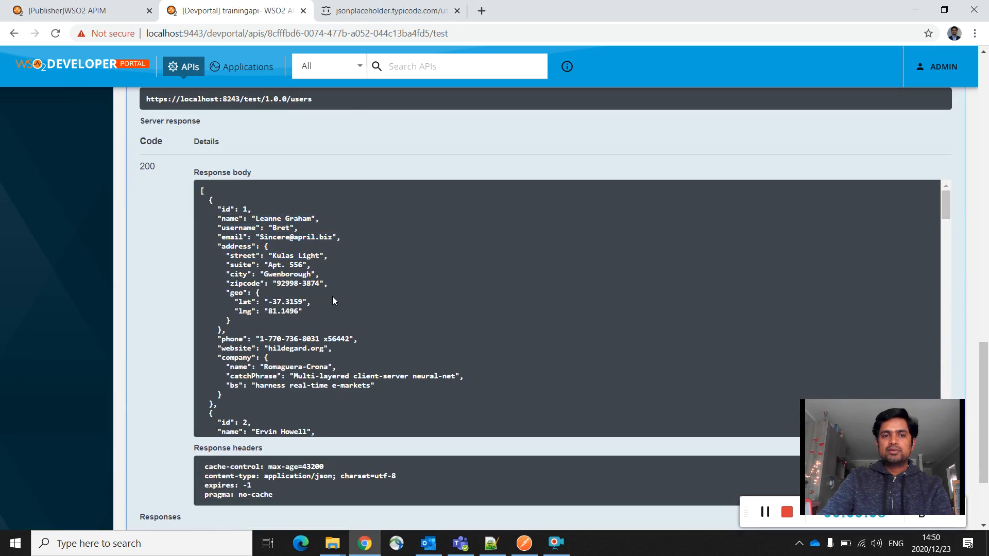
click(367, 11)
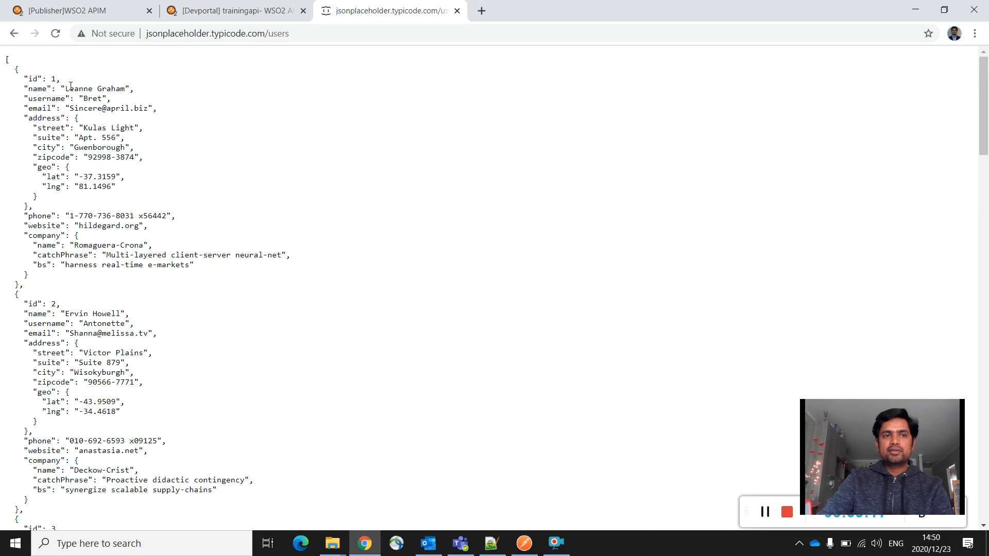
drag(70, 89, 139, 157)
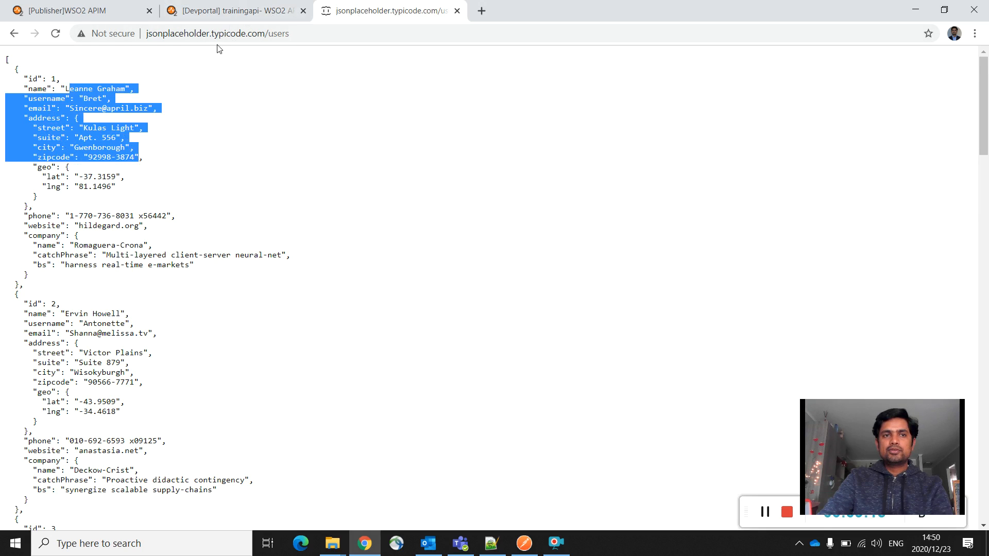
click(90, 12)
click(201, 10)
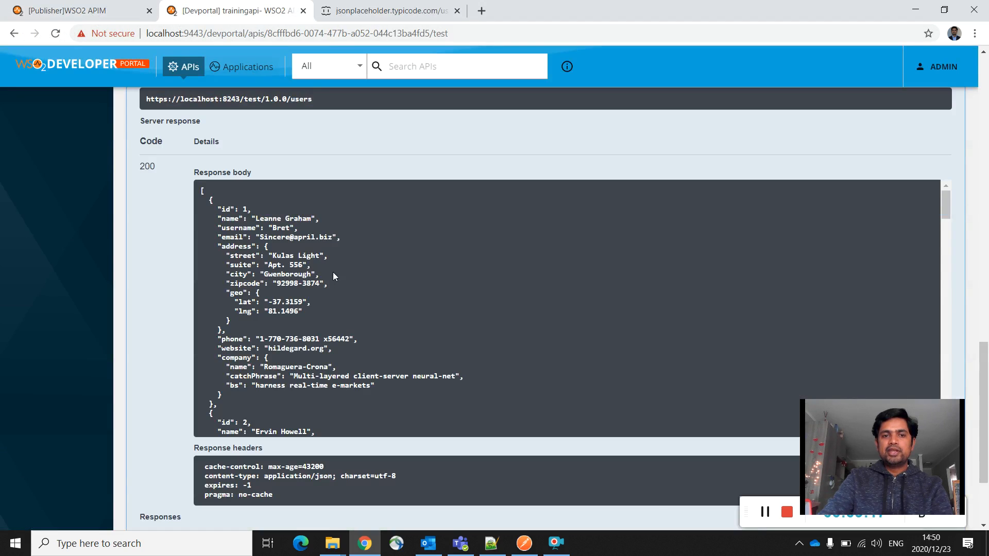
Step: Switch to Postman and open a new untitled GET request
scroll(334, 277, up, 5)
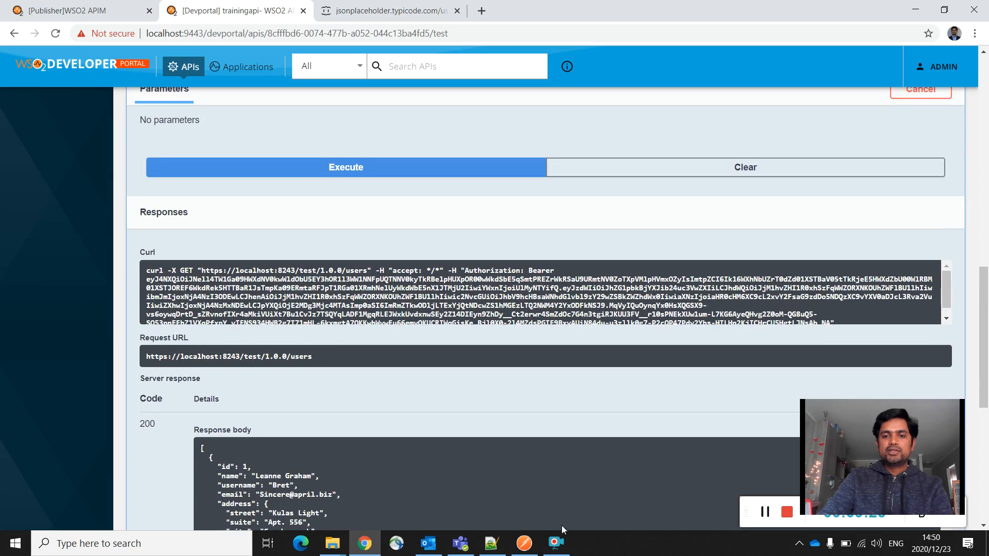
click(524, 543)
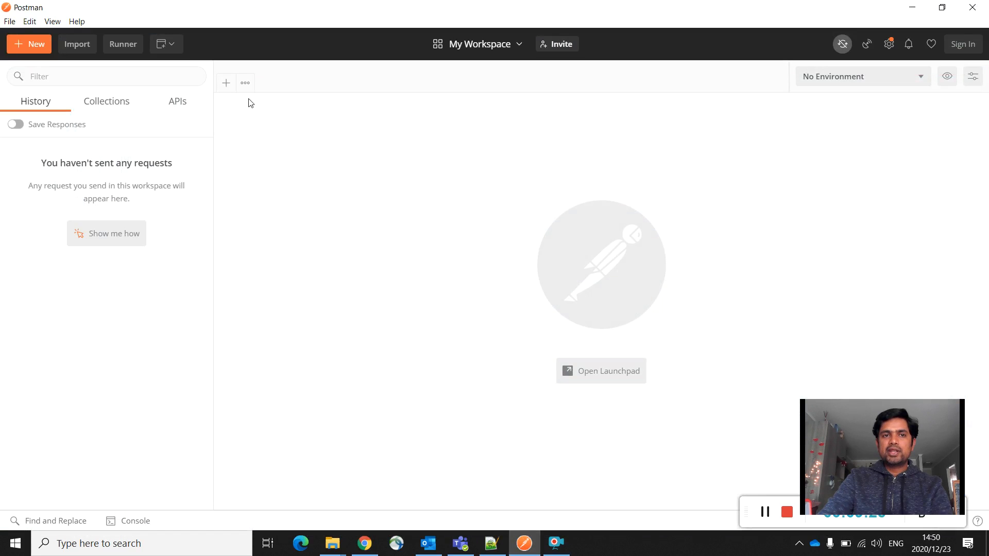
click(227, 84)
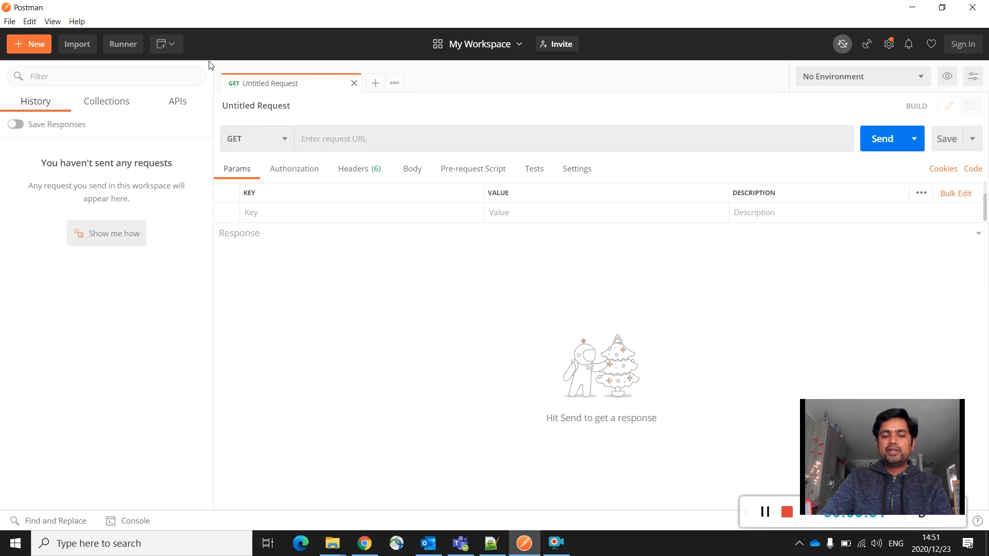
Step: Return to the Developer Portal in the browser and copy the GET /users request URL from the try-out response
key(alt+Tab)
scroll(407, 280, up, 5)
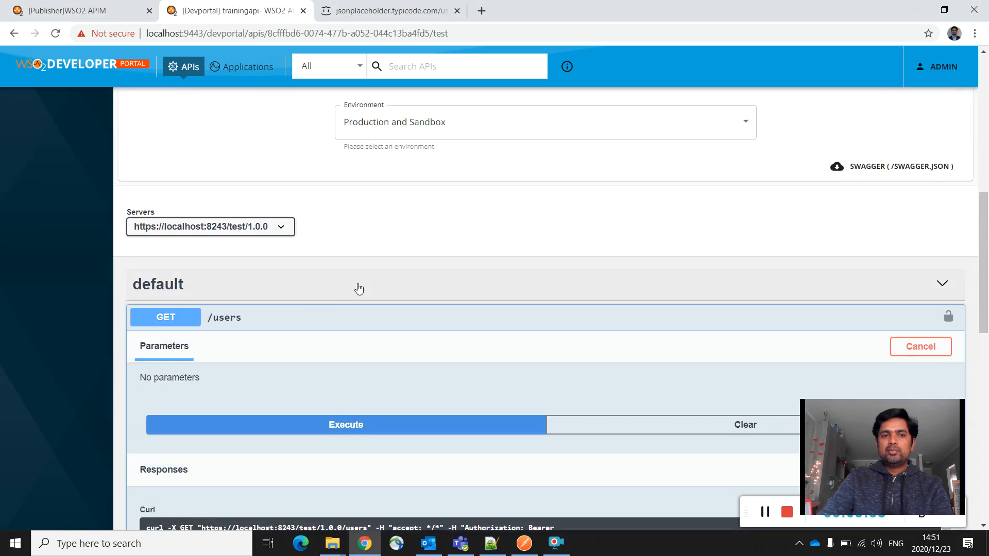
scroll(283, 304, down, 3)
scroll(299, 289, up, 5)
scroll(393, 270, up, 2)
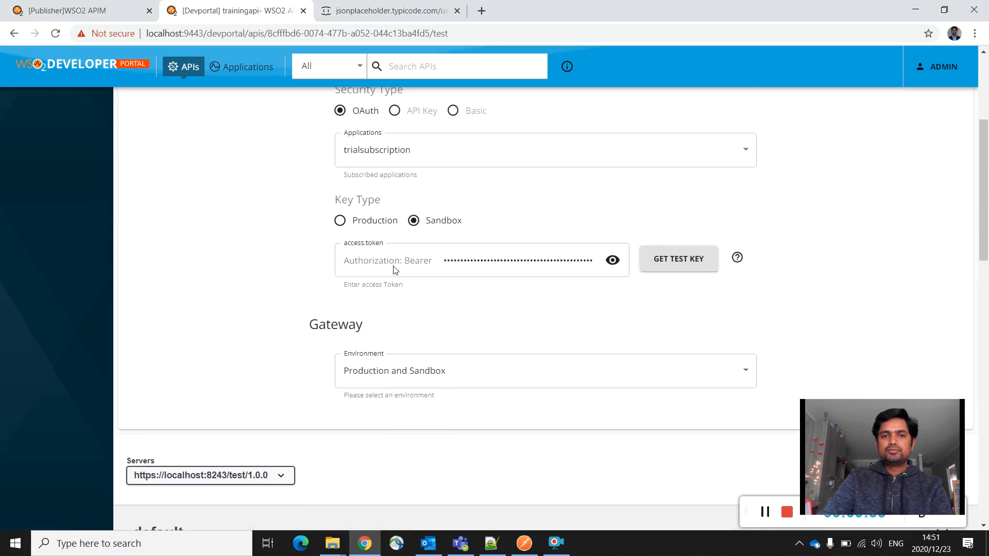
scroll(387, 280, down, 2)
scroll(364, 294, up, 5)
scroll(364, 294, down, 6)
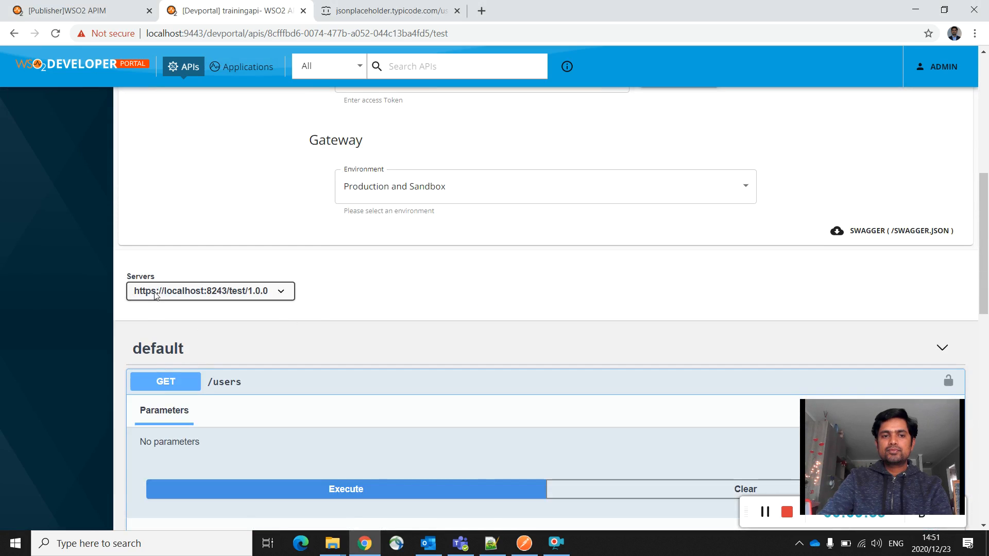
click(155, 295)
click(214, 309)
scroll(314, 335, down, 1)
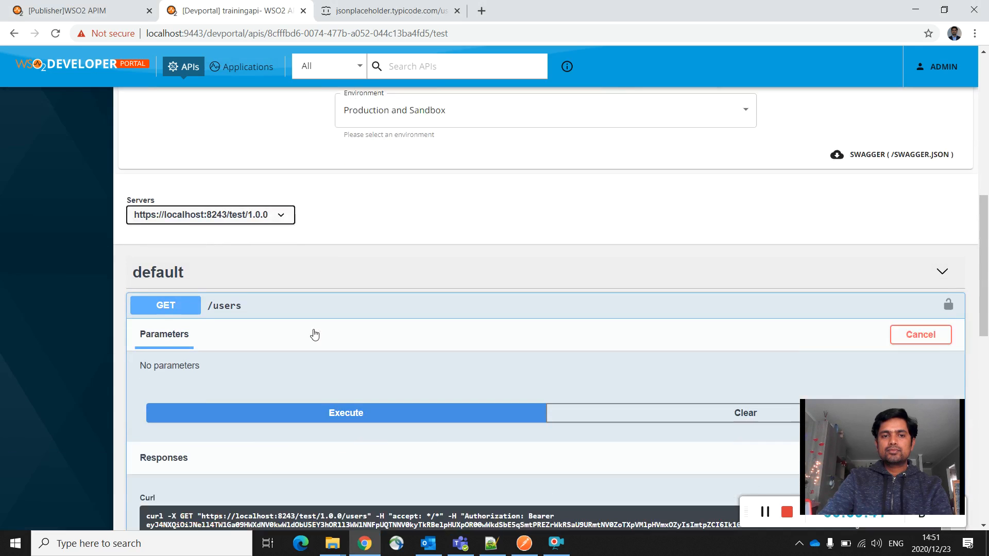
scroll(315, 335, down, 3)
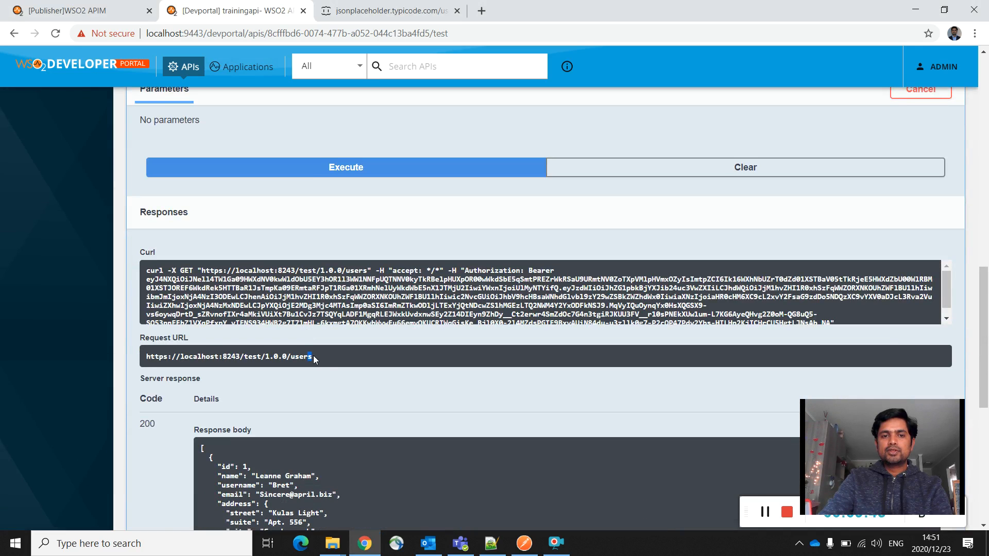
drag(326, 356, 147, 357)
key(ctrl+c)
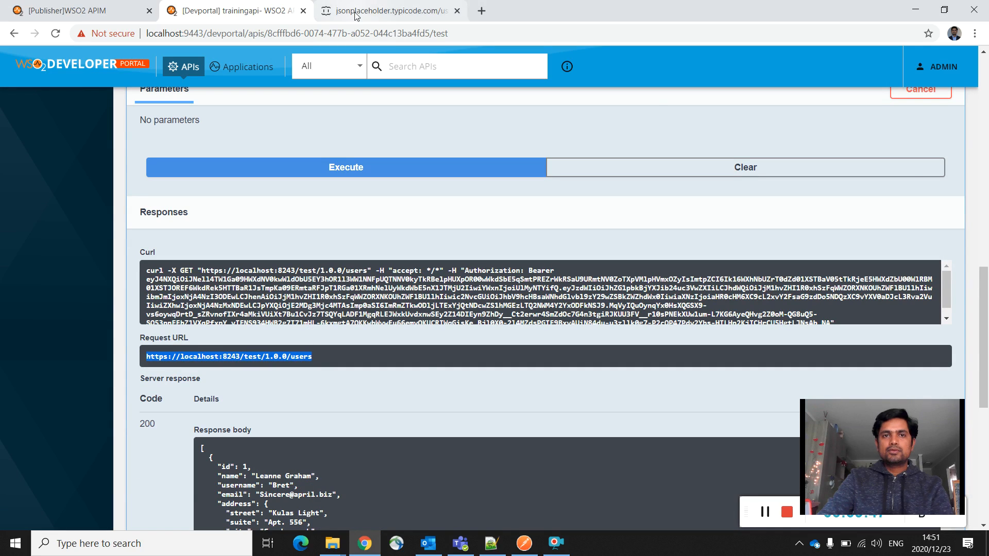
key(alt+Tab)
click(327, 138)
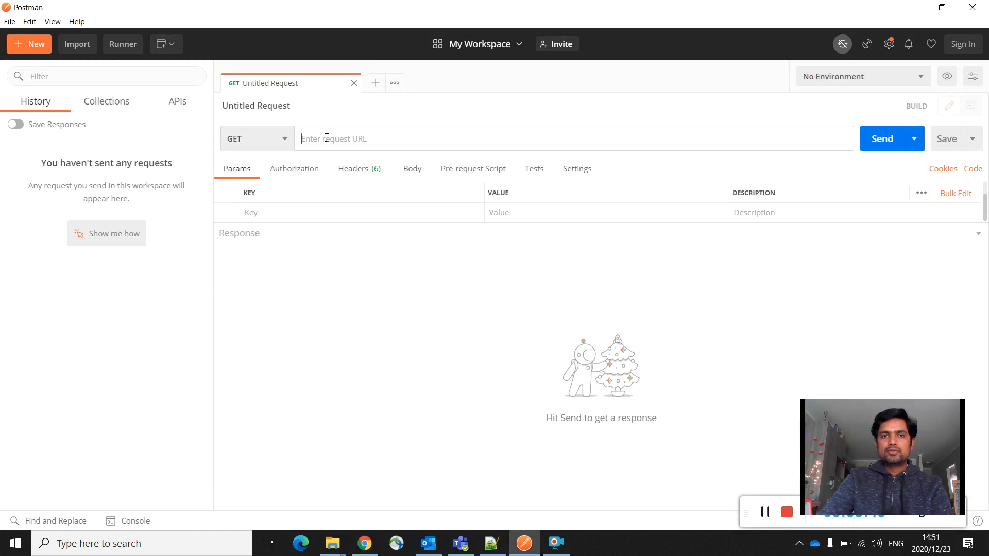
key(ctrl+v)
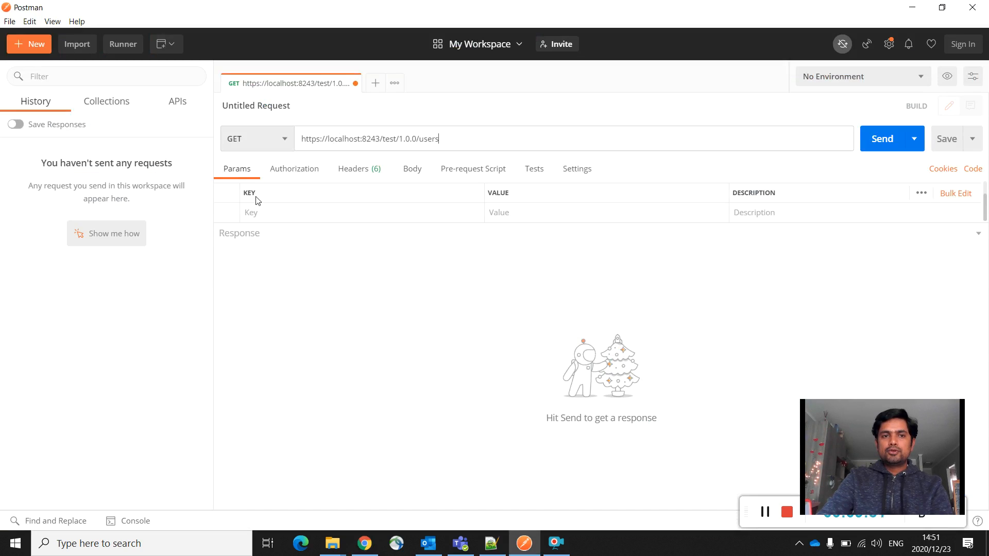
Step: Set the request's authorization type to Bearer Token
click(298, 171)
click(302, 219)
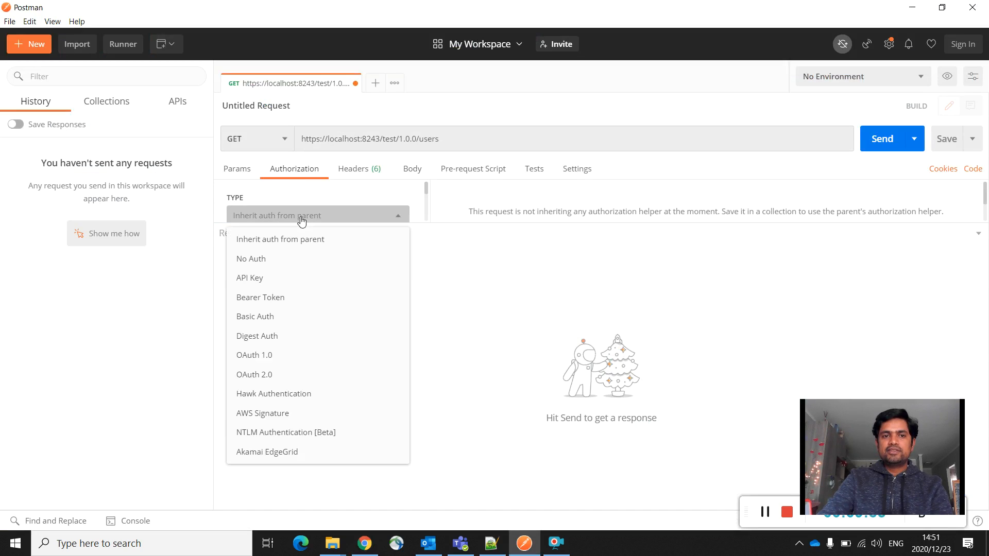
click(290, 297)
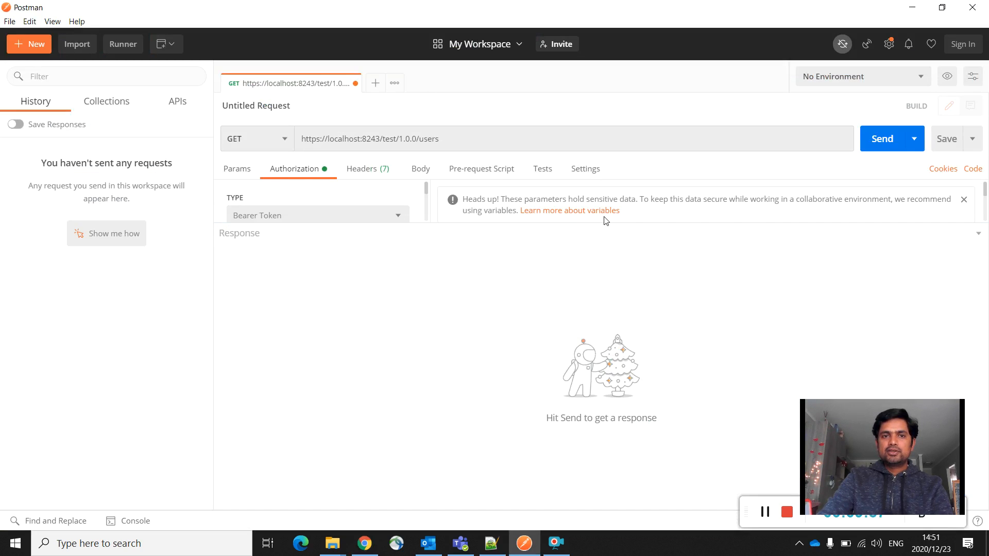
Step: Try to send the GET /users request with the bearer token already entered and examine the message in the response body
drag(605, 225, 618, 366)
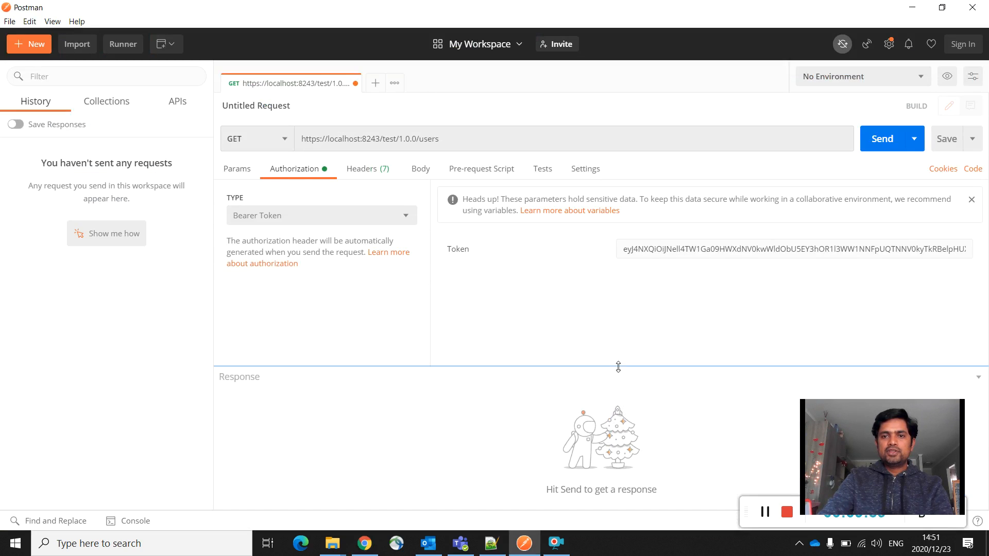
click(687, 248)
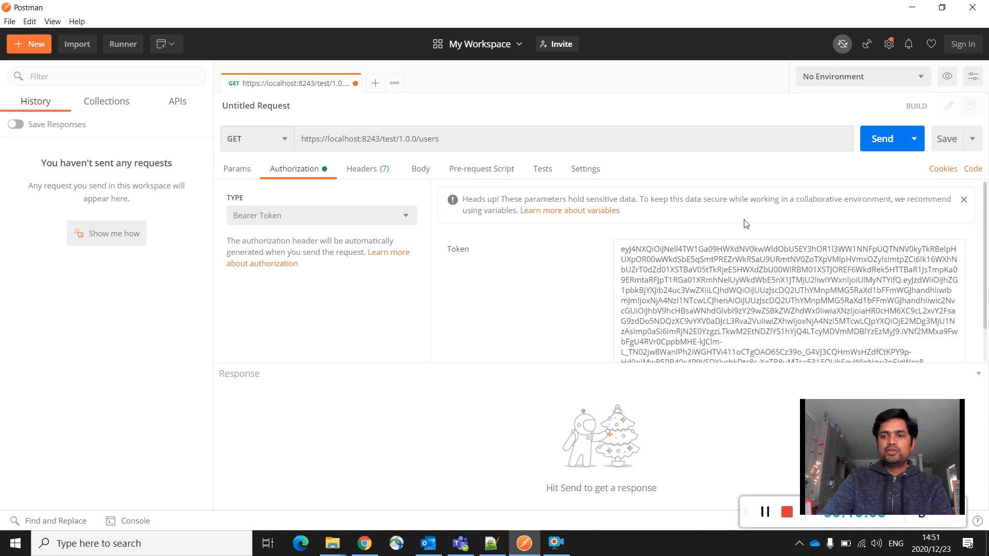
click(882, 141)
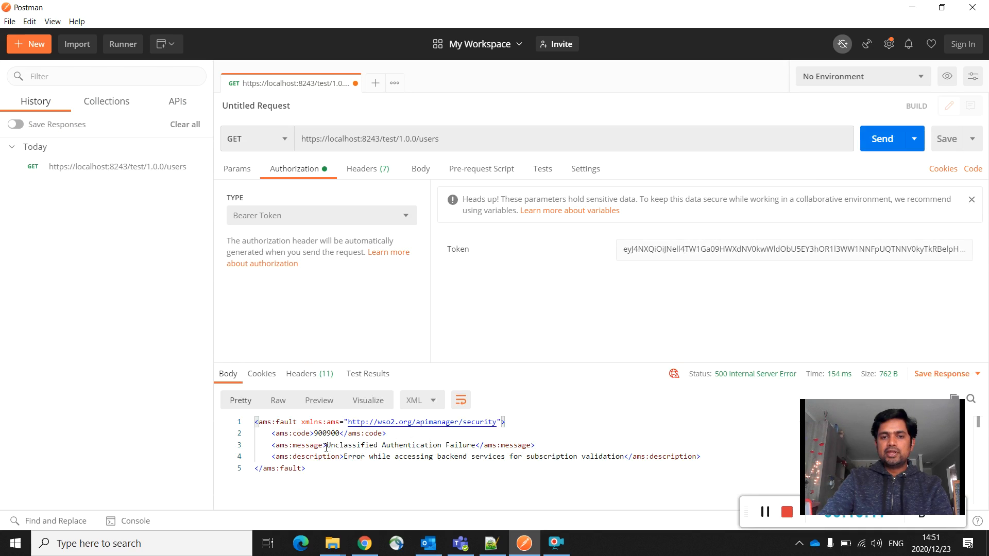
drag(327, 445, 473, 446)
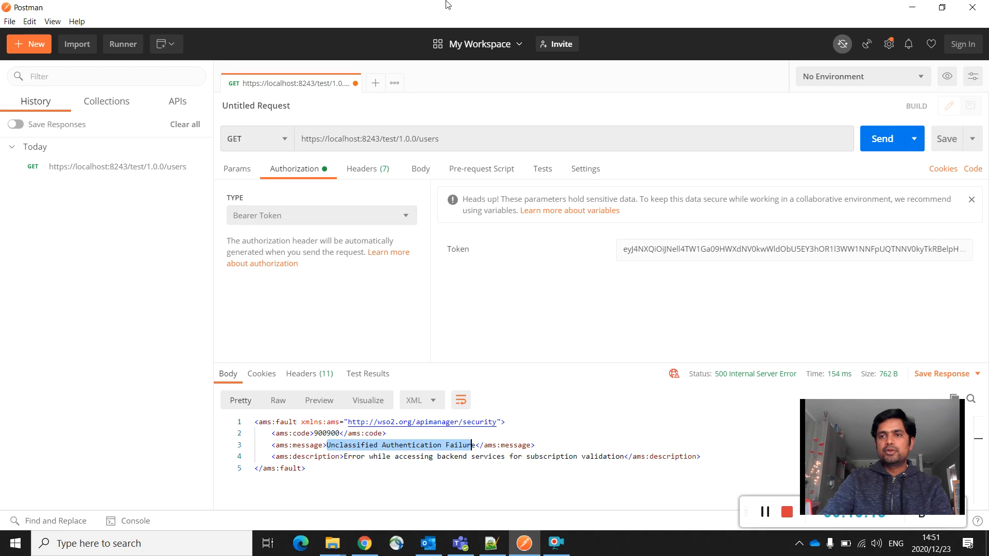
Step: Switch to the Developer Portal in the browser and copy the bearer token from the Curl command of the GET /users try-out
key(alt+Tab)
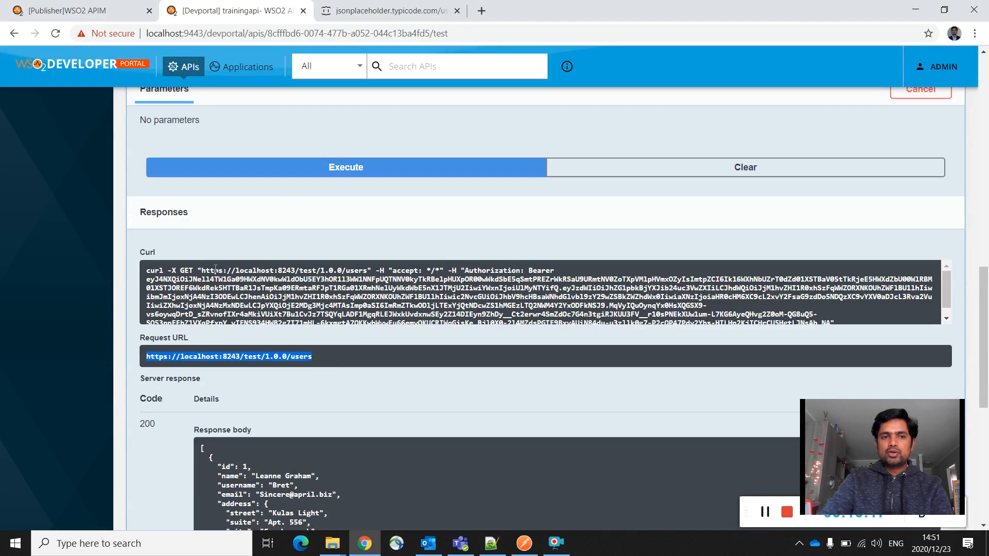
click(149, 283)
key(ctrl+a)
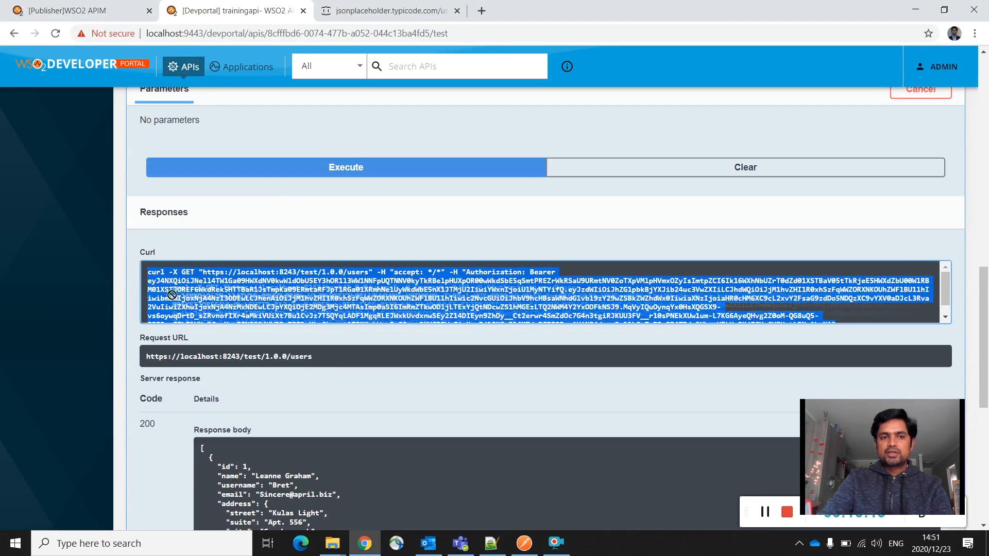
click(149, 281)
drag(149, 280, 827, 313)
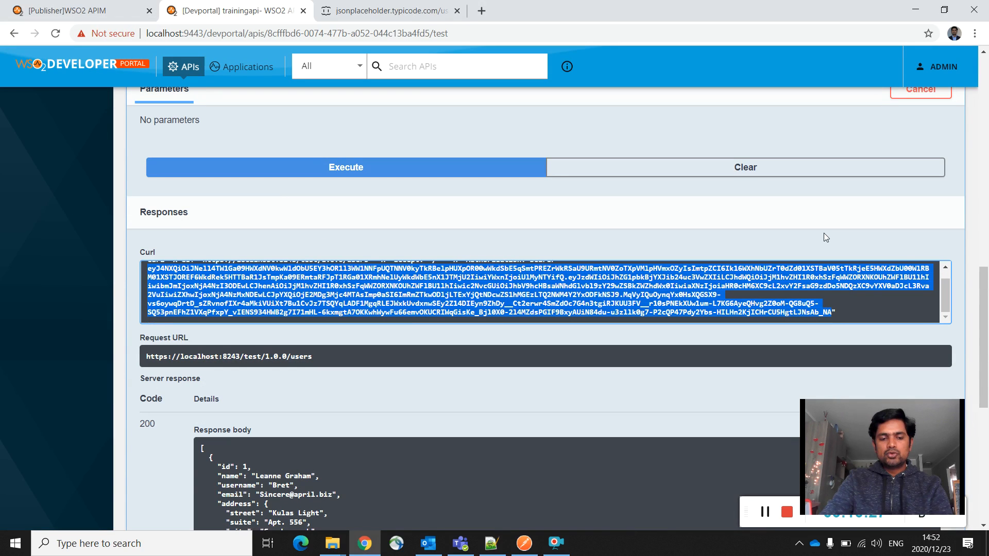
Step: Switch to Postman and replace the request's bearer token with the access token copied from the Developer Portal
key(alt+Tab)
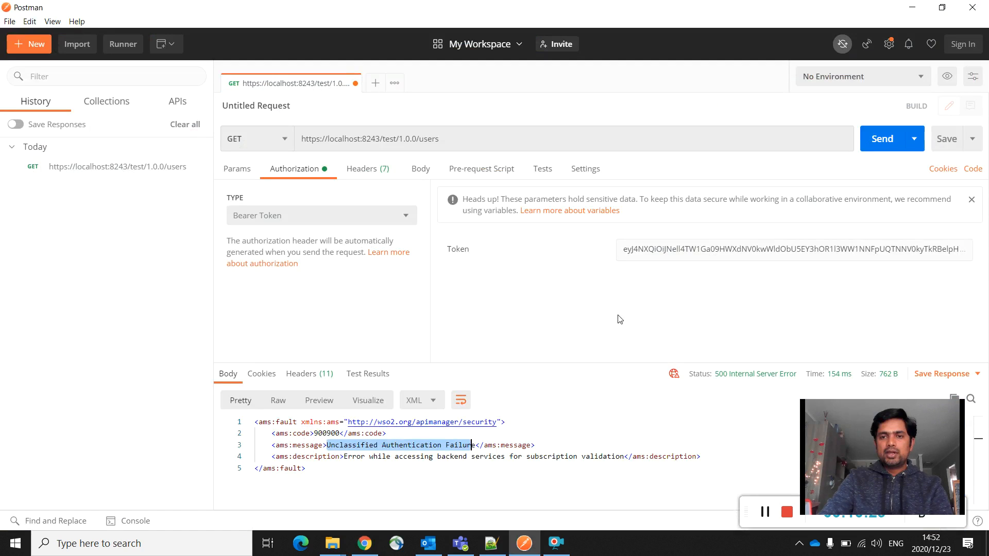
click(669, 250)
key(ctrl+a)
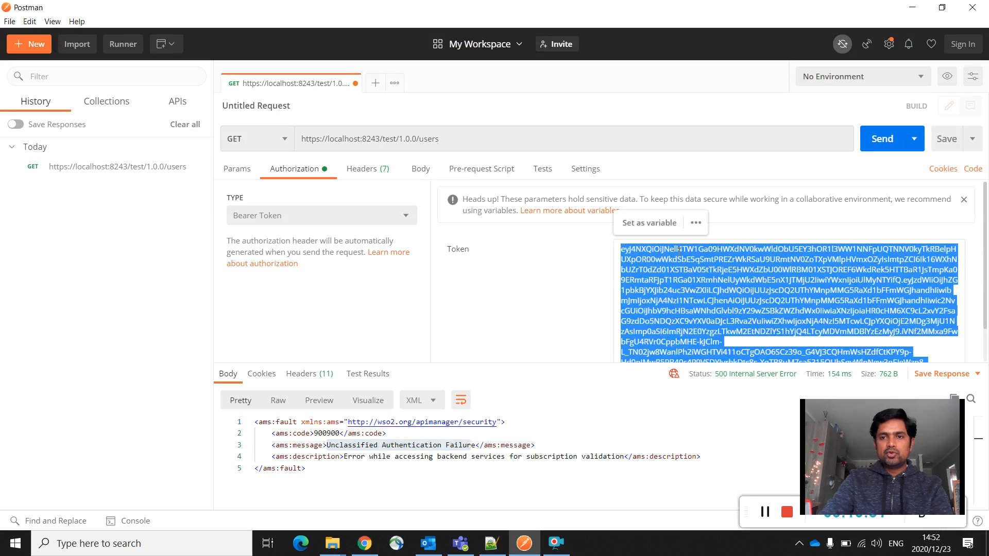
Step: Send the GET /users request again and enlarge the response area to review the returned body
click(882, 139)
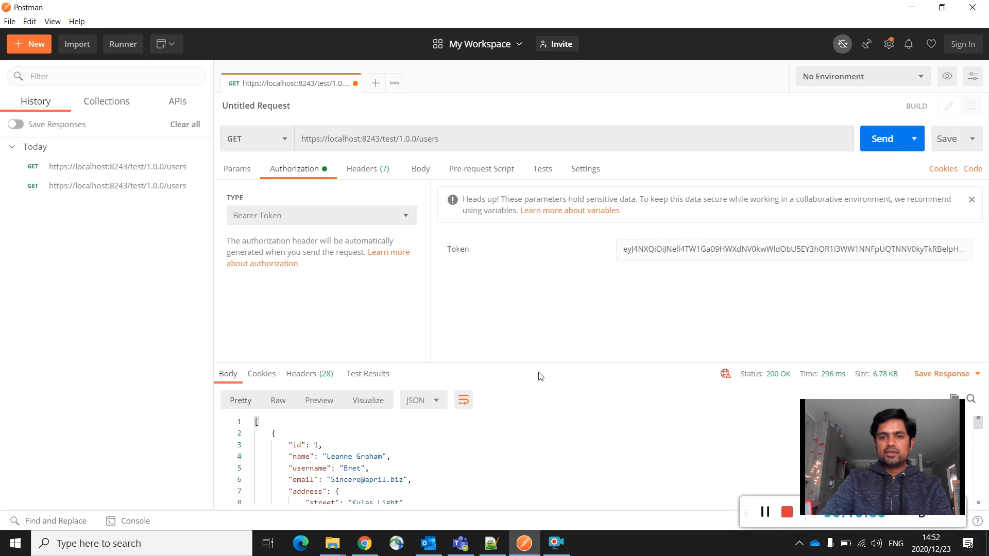
drag(549, 362, 543, 228)
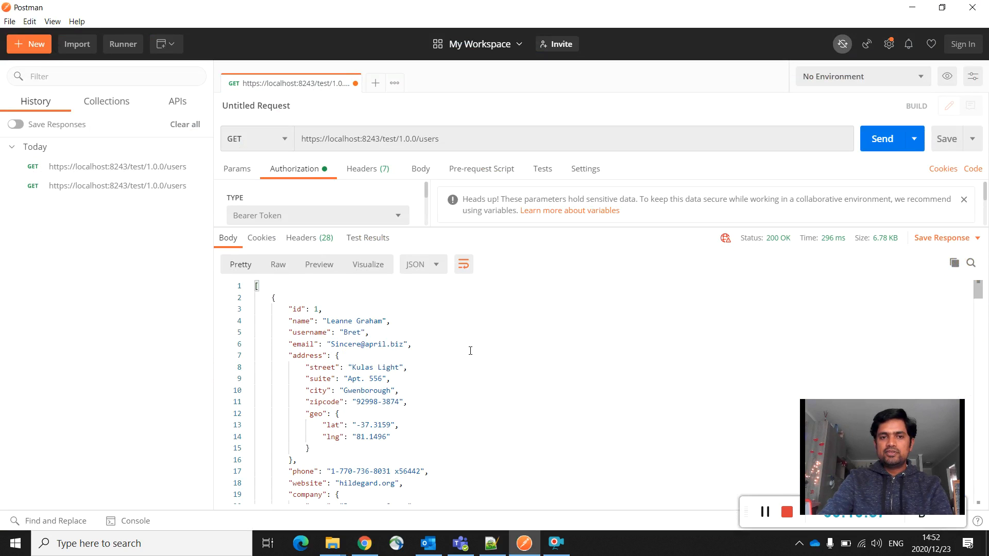
scroll(471, 352, down, 2)
scroll(470, 352, up, 2)
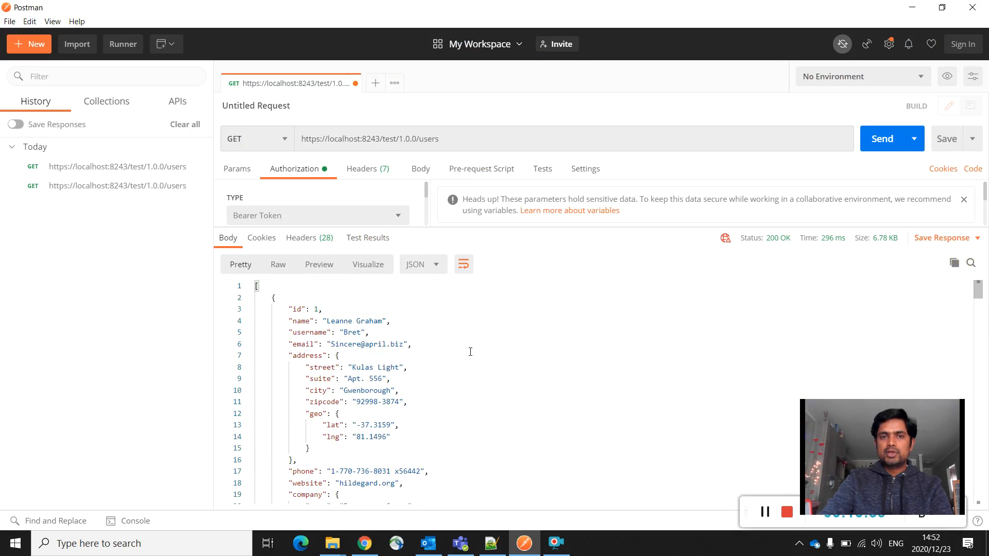